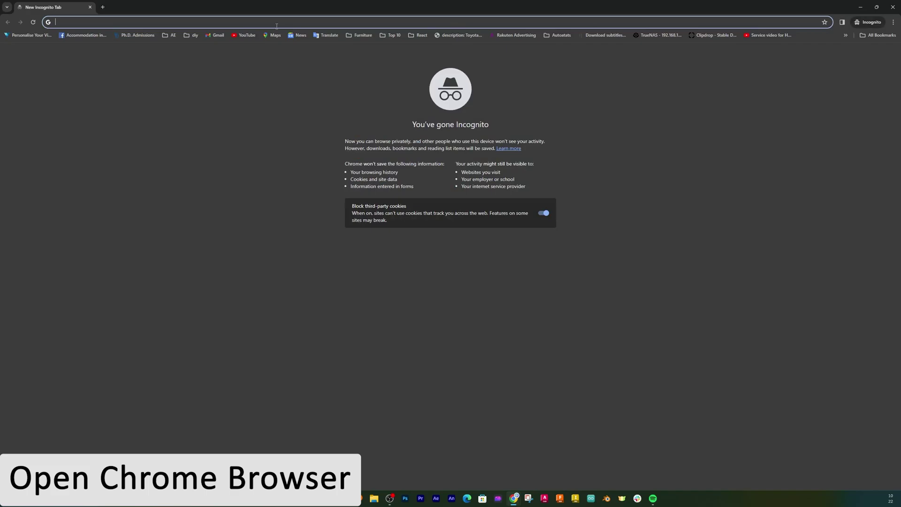
- Go to chat.openai.com and get to an empty new ChatGPT chat
{"action": "type", "text": "chat.openai.com"}
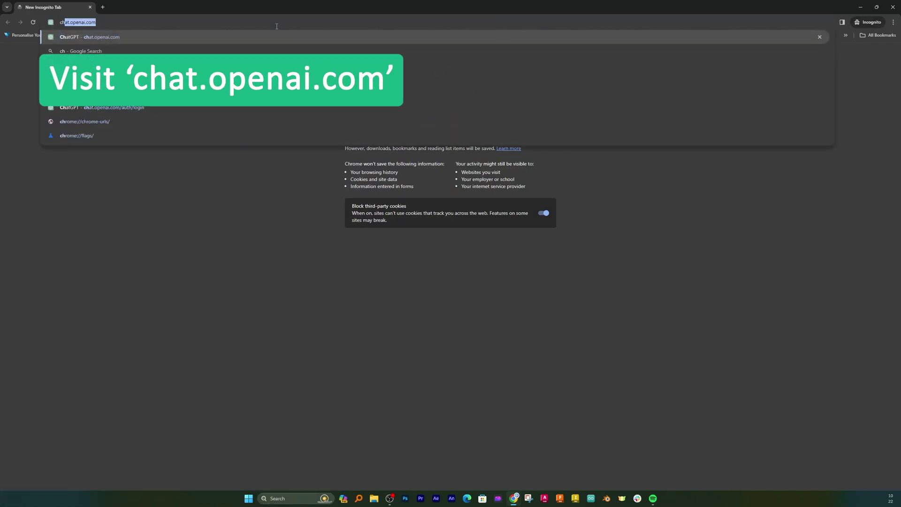
{"action": "key", "text": "Return"}
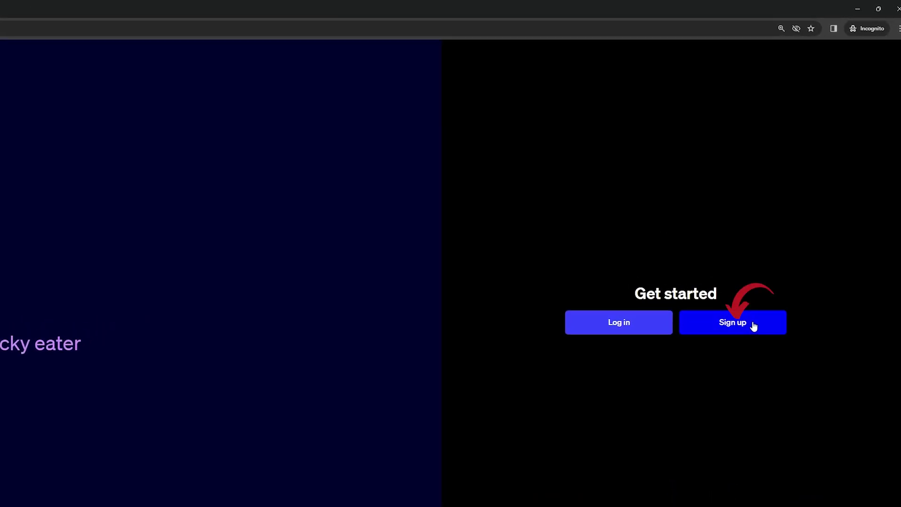
{"action": "left_click", "coordinate": [753, 326]}
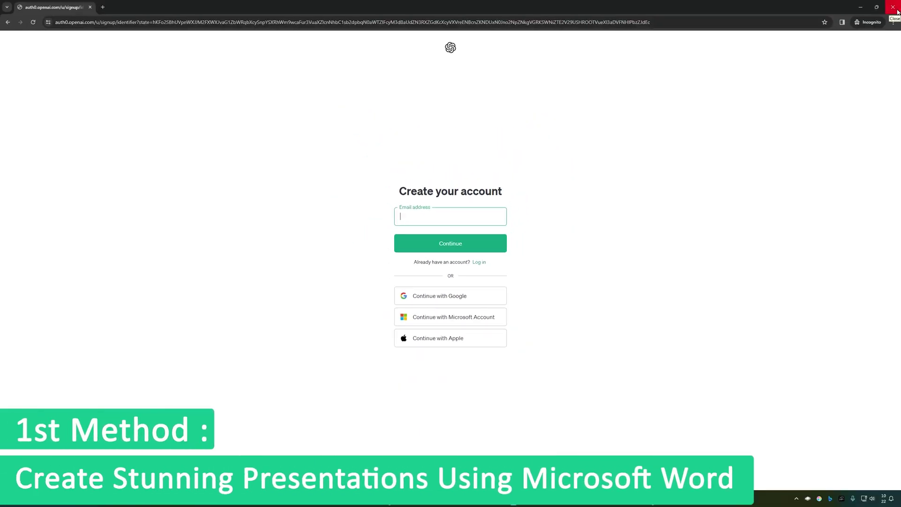
{"action": "left_click", "coordinate": [898, 11]}
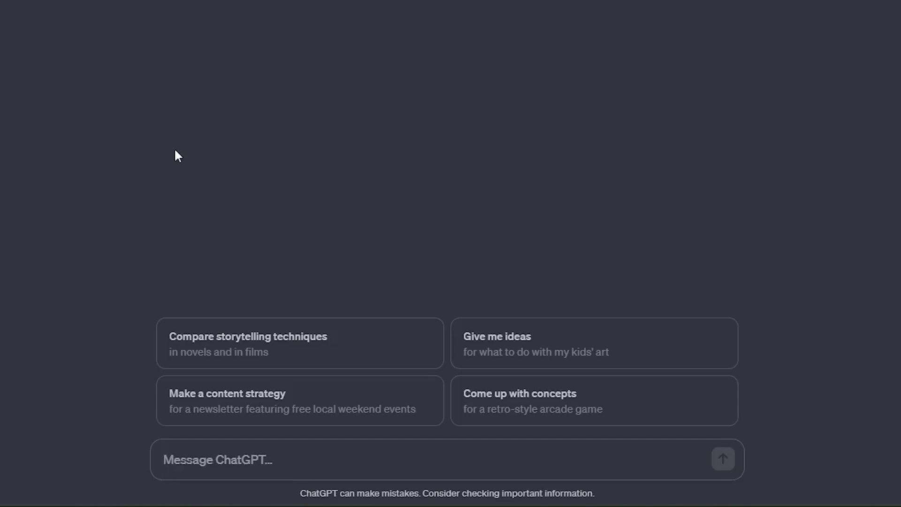
- Prompt ChatGPT for a 20-slide presentation on the latest solar, wind and renewable energy advances, then read the outline
{"action": "type", "text": "I'm going to create a presentation on future of renewable energy"}
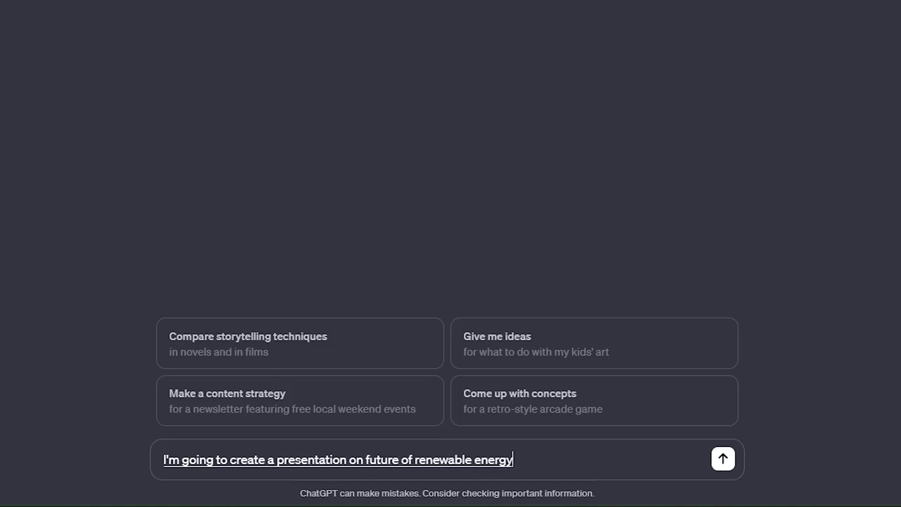
{"action": "type", "text": "latest advantages"}
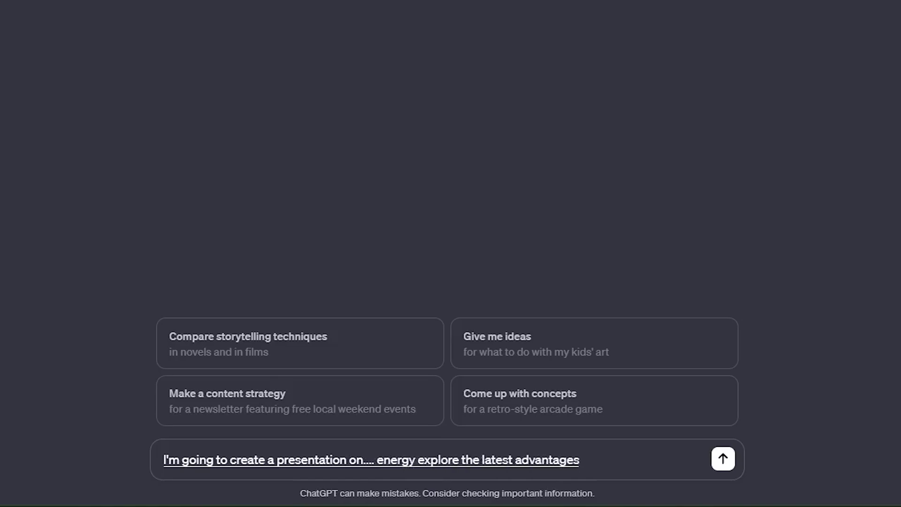
{"action": "type", "text": " in solar wind"}
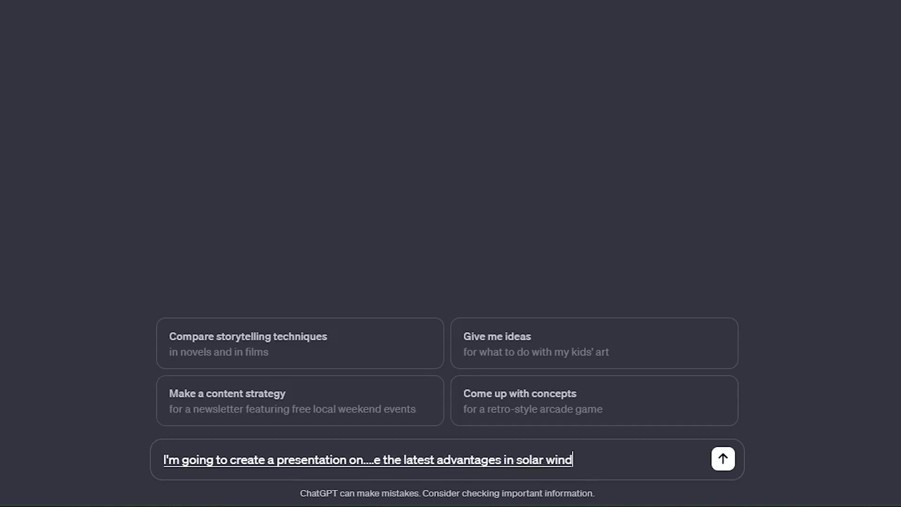
{"action": "type", "text": " and renewable energy sources"}
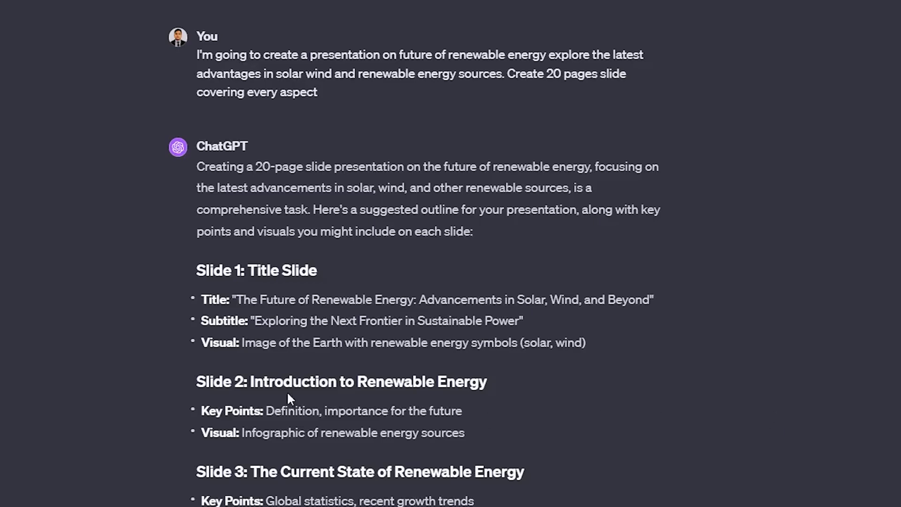
{"action": "scroll", "coordinate": [440, 385], "scroll_direction": "down", "scroll_amount": 5}
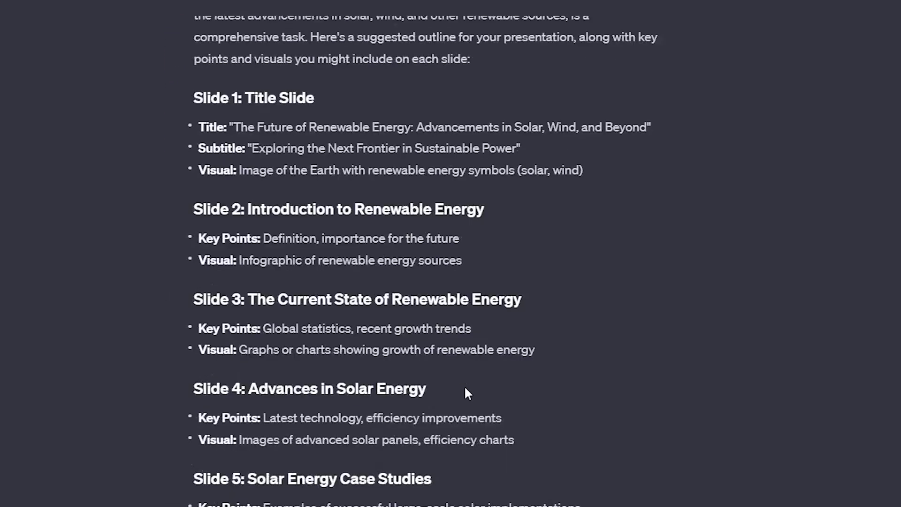
{"action": "scroll", "coordinate": [465, 389], "scroll_direction": "down", "scroll_amount": 10}
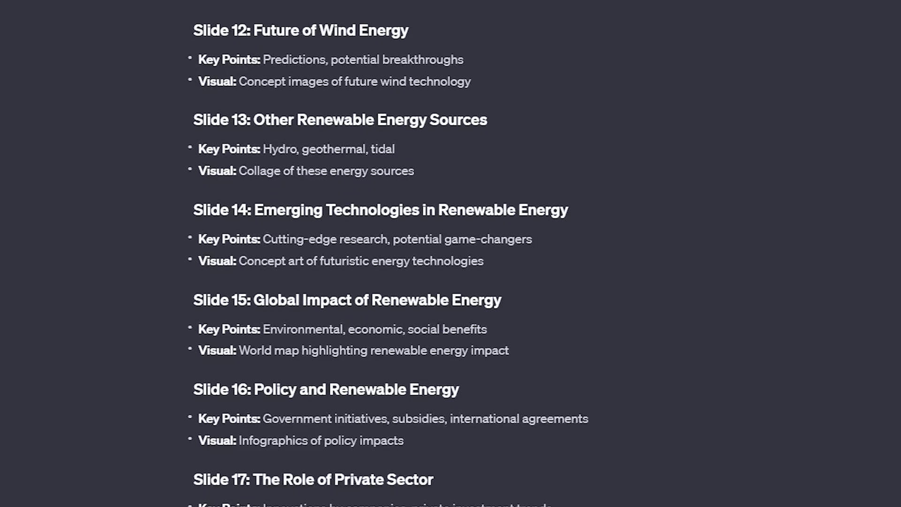
{"action": "scroll", "coordinate": [298, 479], "scroll_direction": "down", "scroll_amount": 9}
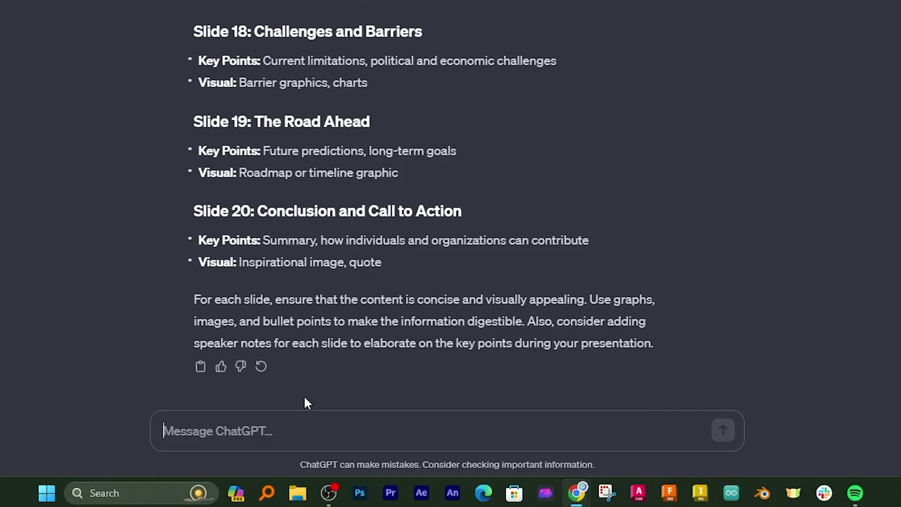
- Ask ChatGPT to remove the 'slide one, slide two' labels from the outline
{"action": "type", "text": "Please remove slide one slide"}
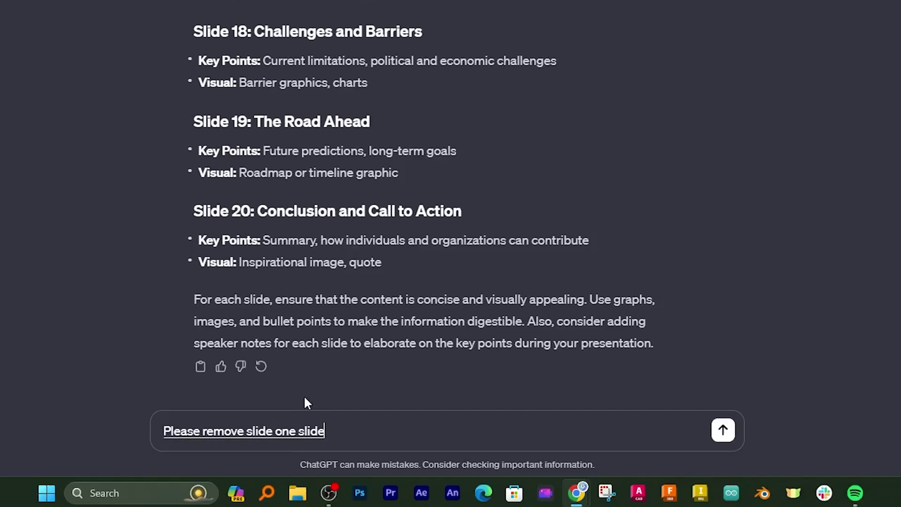
{"action": "type", "text": " two like text from the content and also add more points"}
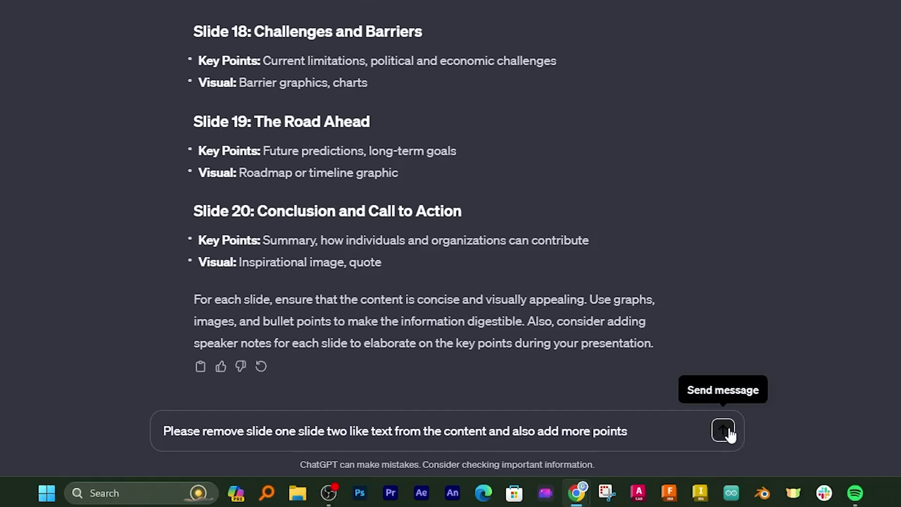
{"action": "left_click", "coordinate": [723, 431]}
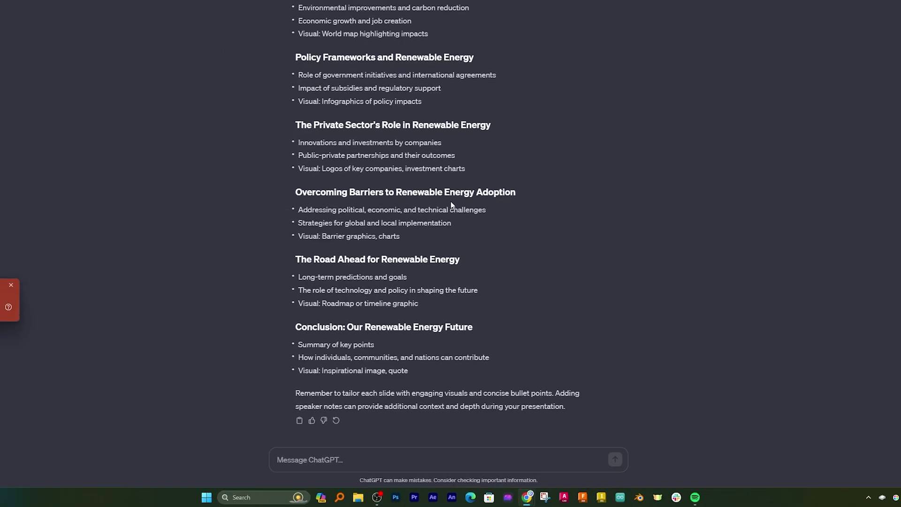
{"action": "scroll", "coordinate": [452, 205], "scroll_direction": "up", "scroll_amount": 20}
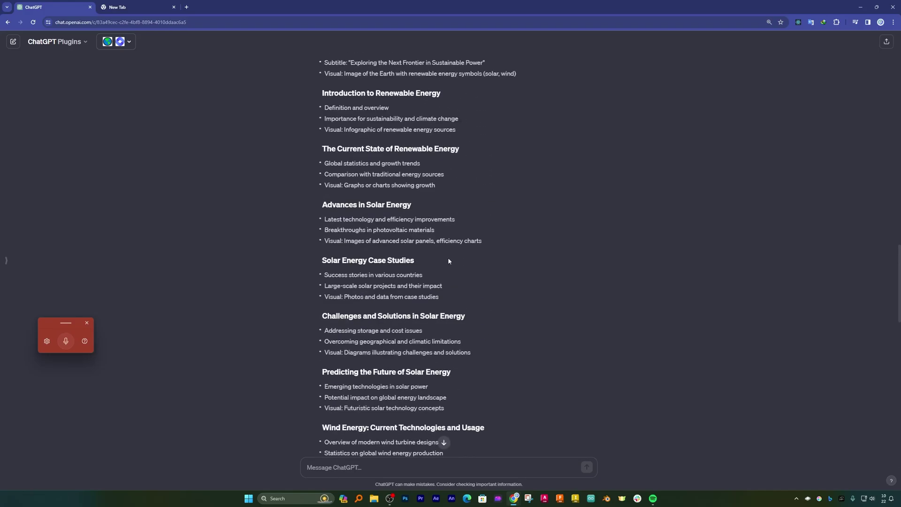
{"action": "scroll", "coordinate": [448, 261], "scroll_direction": "up", "scroll_amount": 5}
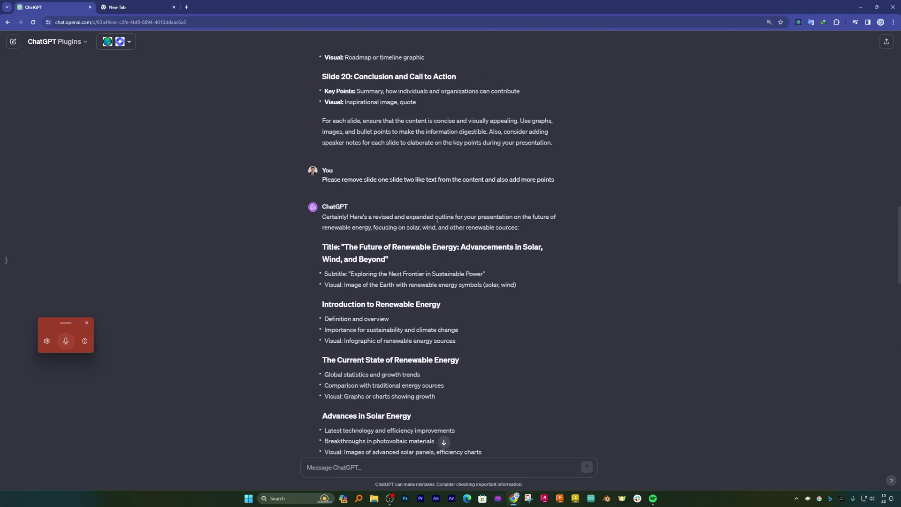
{"action": "scroll", "coordinate": [434, 283], "scroll_direction": "down", "scroll_amount": 3}
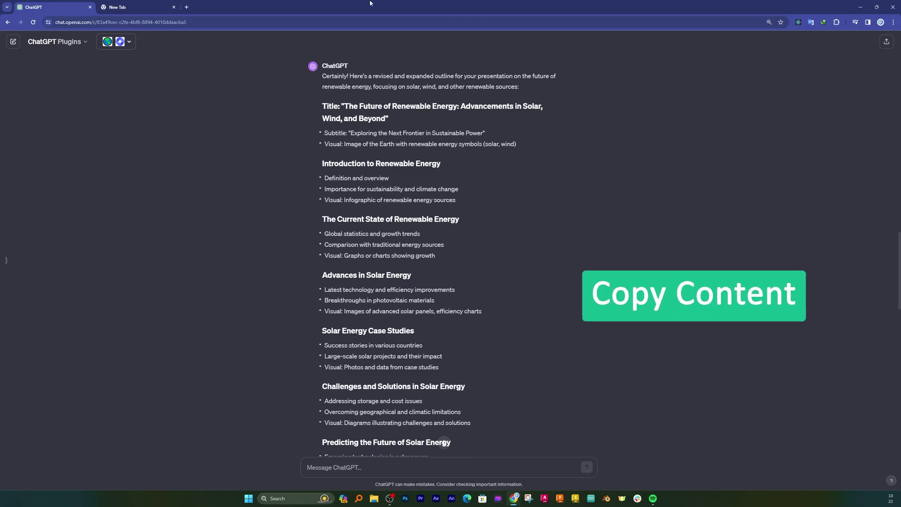
- Select the whole revised outline reply and copy it
{"action": "left_click_drag", "start_coordinate": [345, 105], "coordinate": [417, 394]}
{"action": "scroll", "coordinate": [473, 377], "scroll_direction": "down", "scroll_amount": 15}
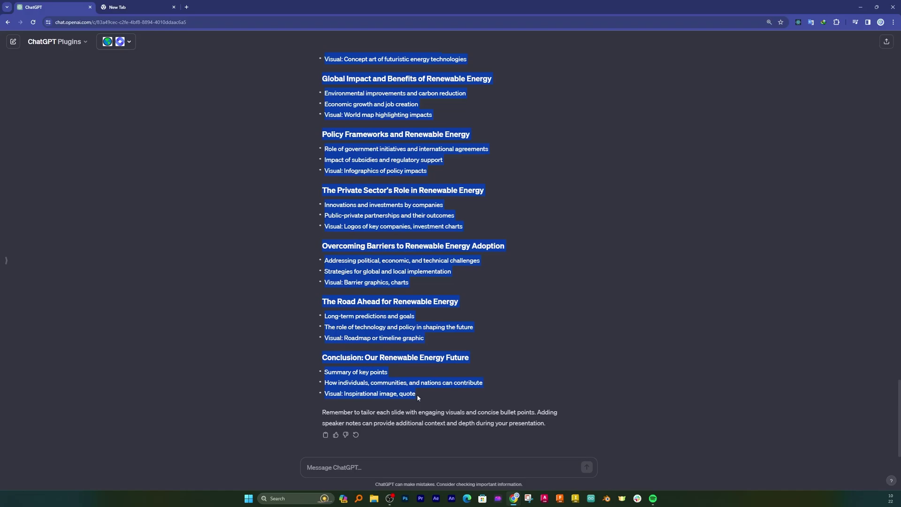
{"action": "right_click", "coordinate": [399, 395]}
{"action": "left_click", "coordinate": [427, 292]}
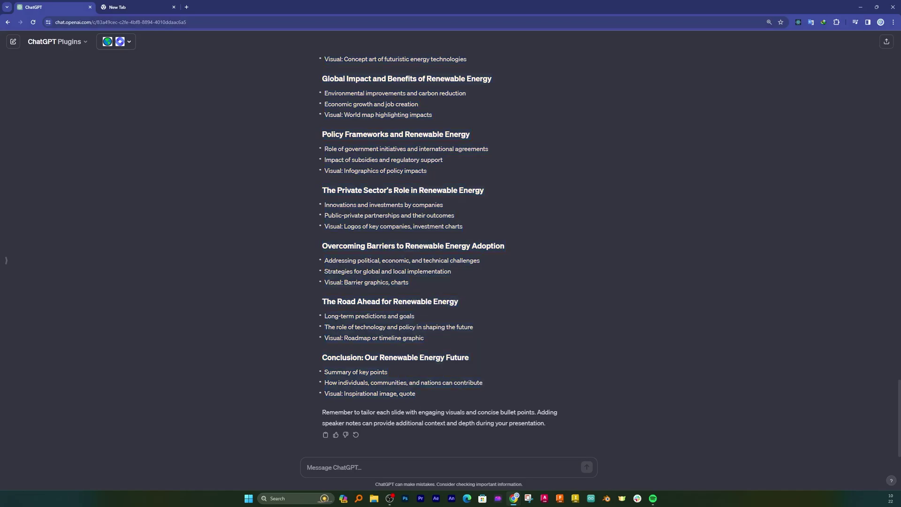
- Load office.com in the empty browser tab and create a new blank Word document
{"action": "key", "text": "super"}
{"action": "type", "text": "wo"}
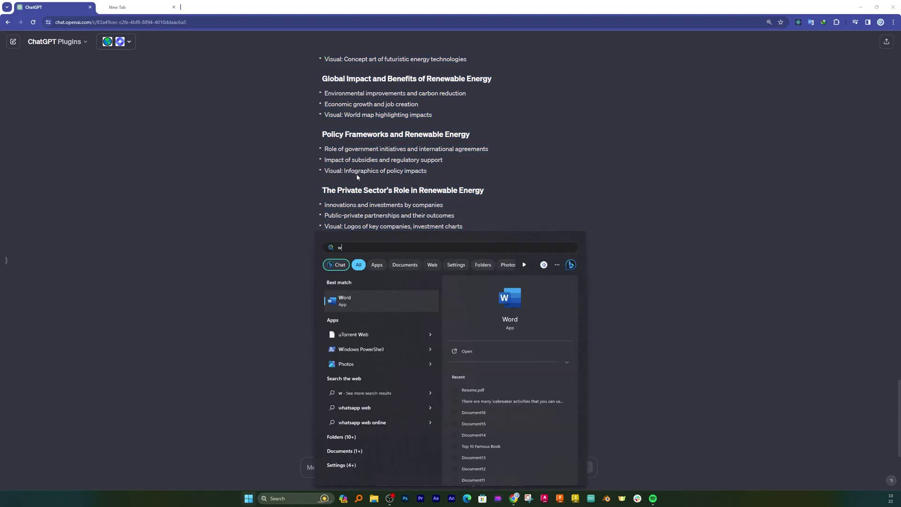
{"action": "left_click", "coordinate": [223, 229]}
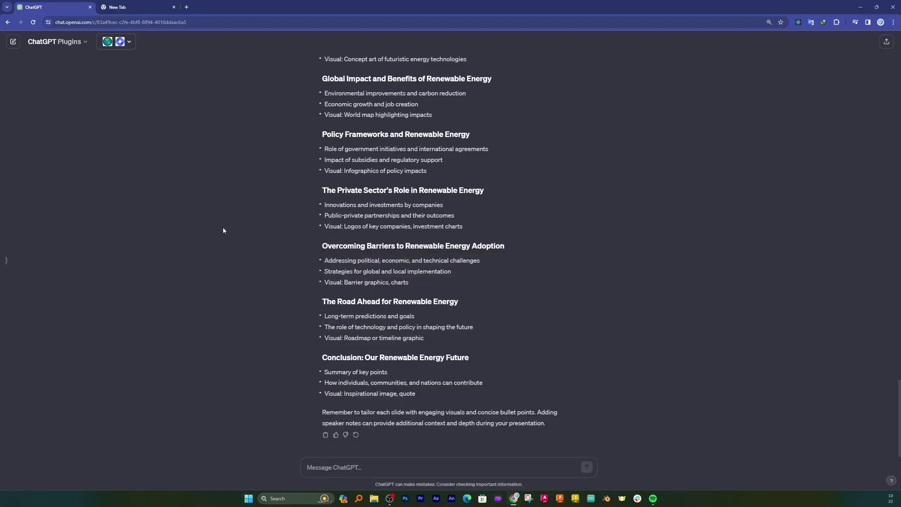
{"action": "left_click", "coordinate": [142, 5]}
{"action": "left_click", "coordinate": [147, 23]}
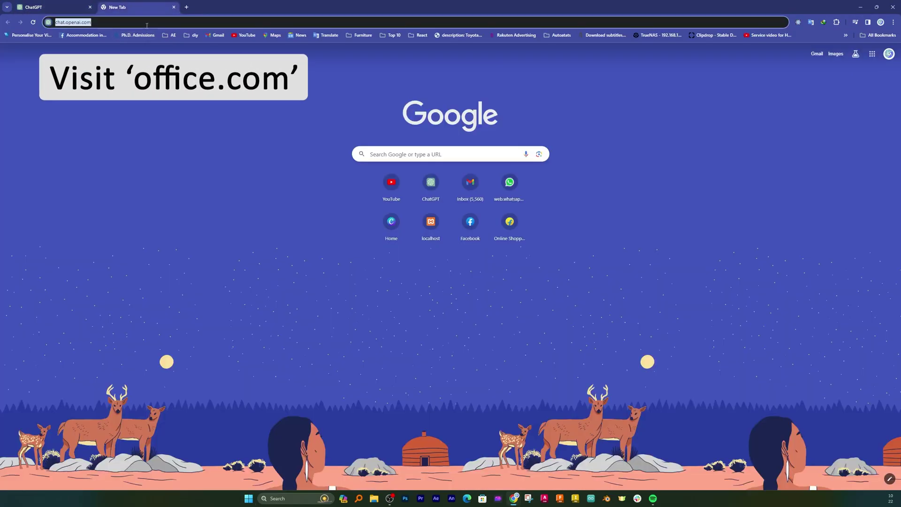
{"action": "type", "text": "office.com/?acctsw=1&auth=2"}
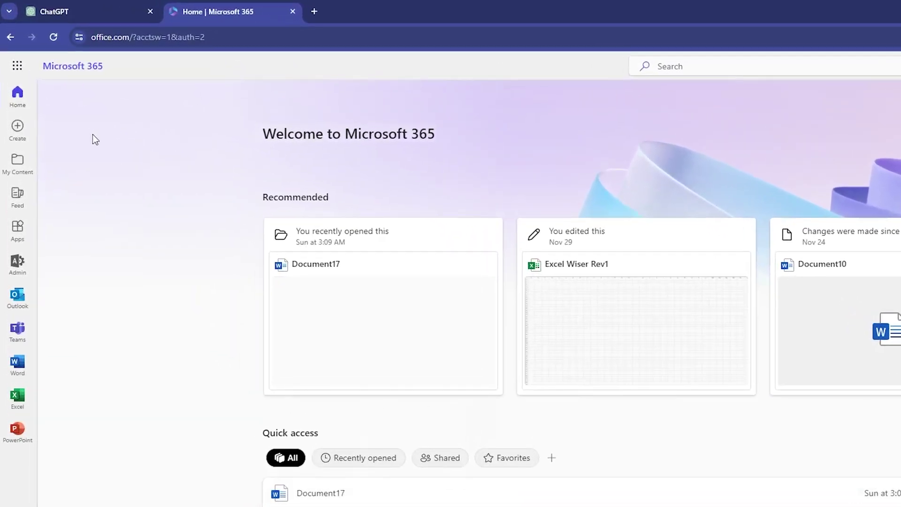
{"action": "left_click", "coordinate": [12, 129]}
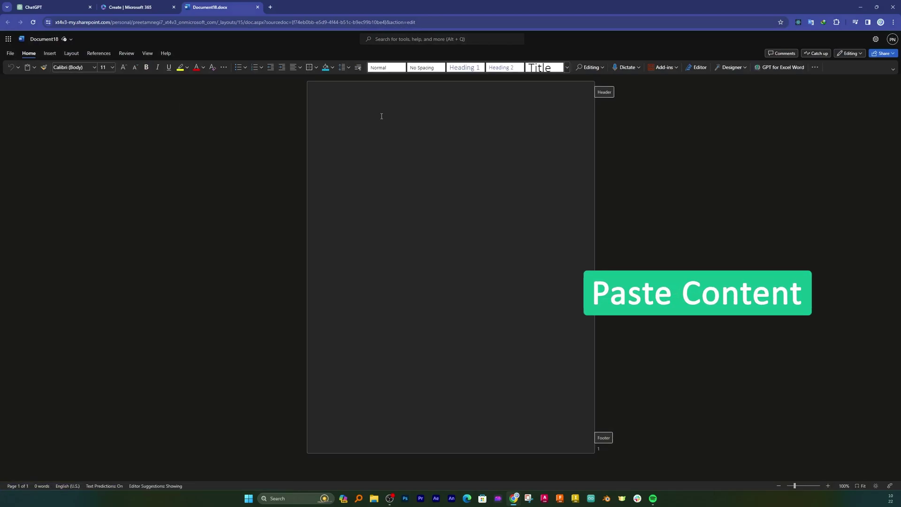
- Paste the copied renewable-energy outline into Document18
{"action": "key", "text": "ctrl+v"}
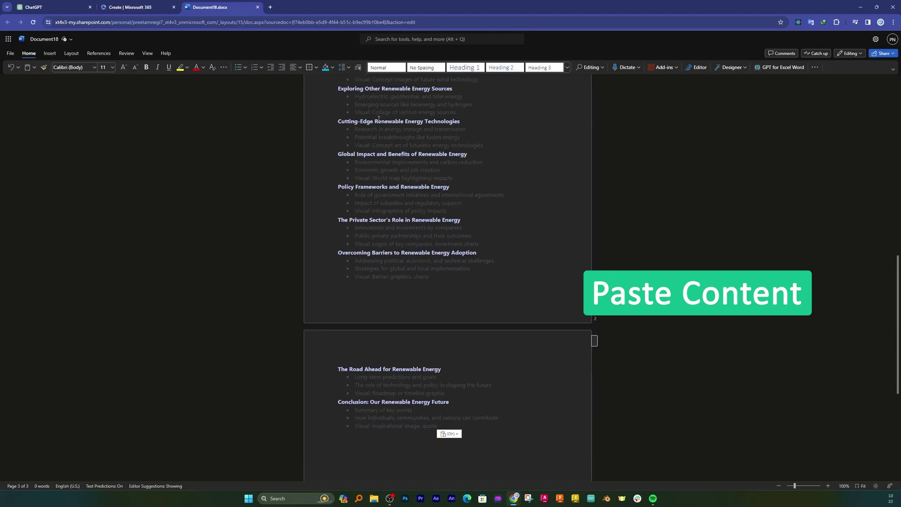
{"action": "scroll", "coordinate": [435, 208], "scroll_direction": "up", "scroll_amount": 8}
{"action": "scroll", "coordinate": [435, 208], "scroll_direction": "up", "scroll_amount": 3}
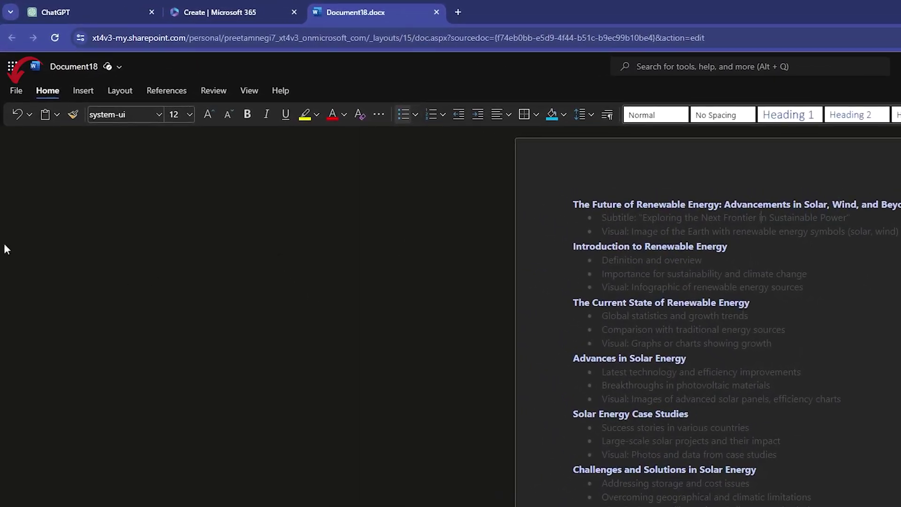
- Export the document to a PowerPoint presentation (preview) from the File menu
{"action": "left_click", "coordinate": [16, 91]}
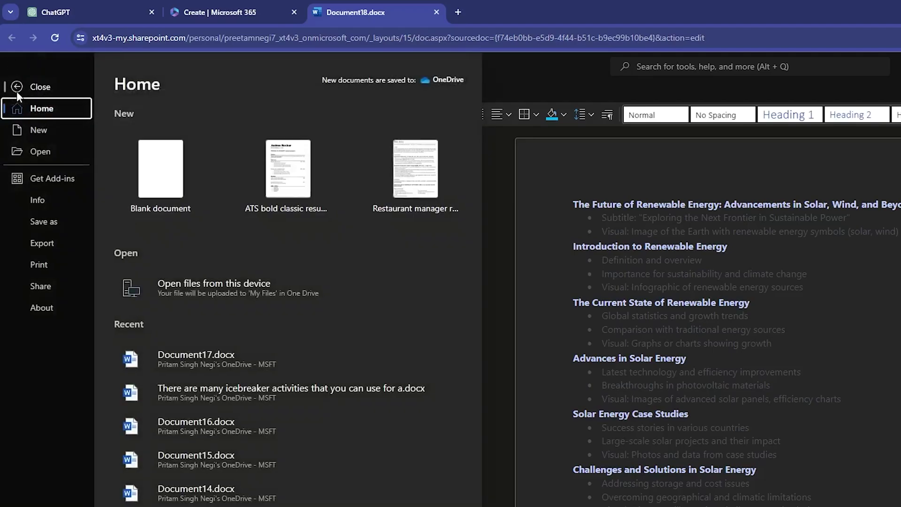
{"action": "left_click", "coordinate": [38, 243]}
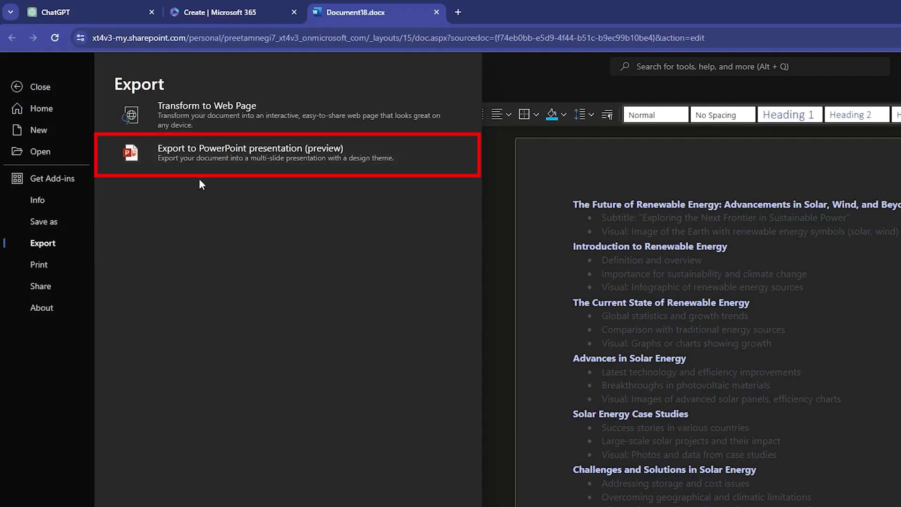
{"action": "left_click", "coordinate": [245, 160]}
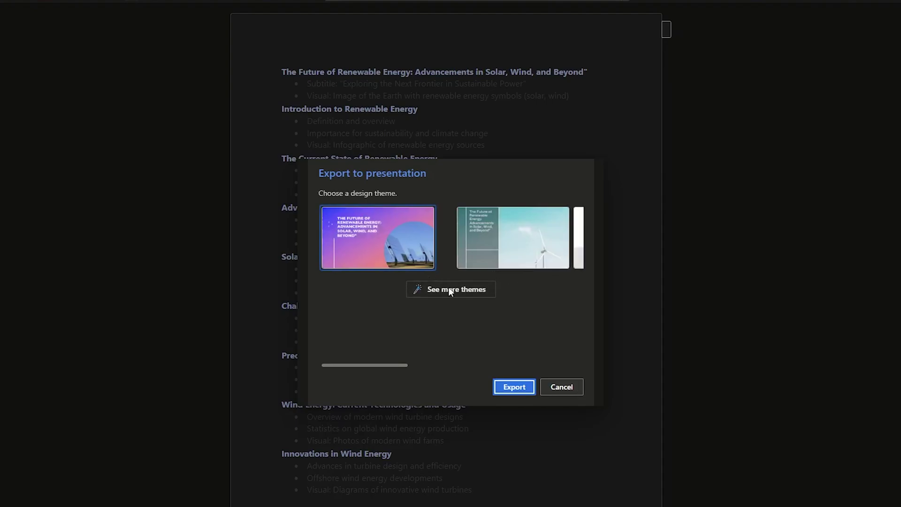
- Export with the first pink solar-panel theme and open the resulting Document18.pptx
{"action": "left_click_drag", "start_coordinate": [404, 364], "coordinate": [553, 364]}
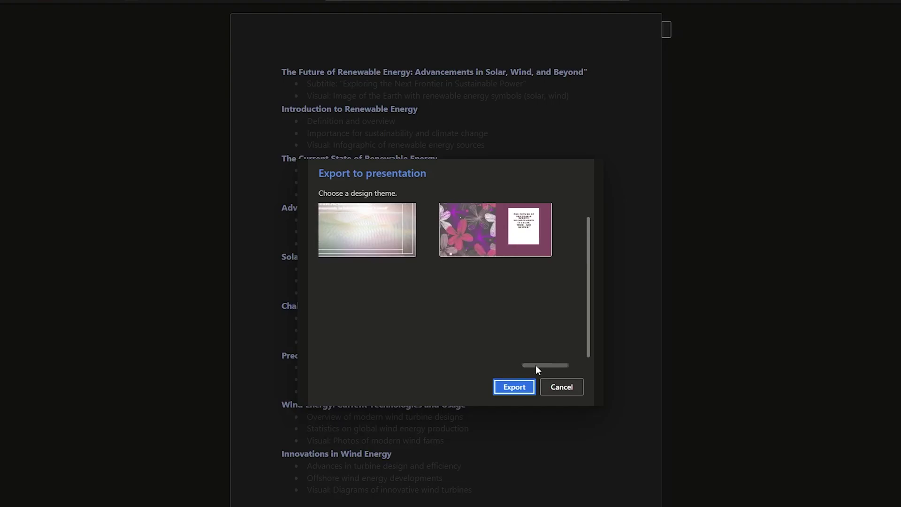
{"action": "left_click_drag", "start_coordinate": [536, 365], "coordinate": [358, 347]}
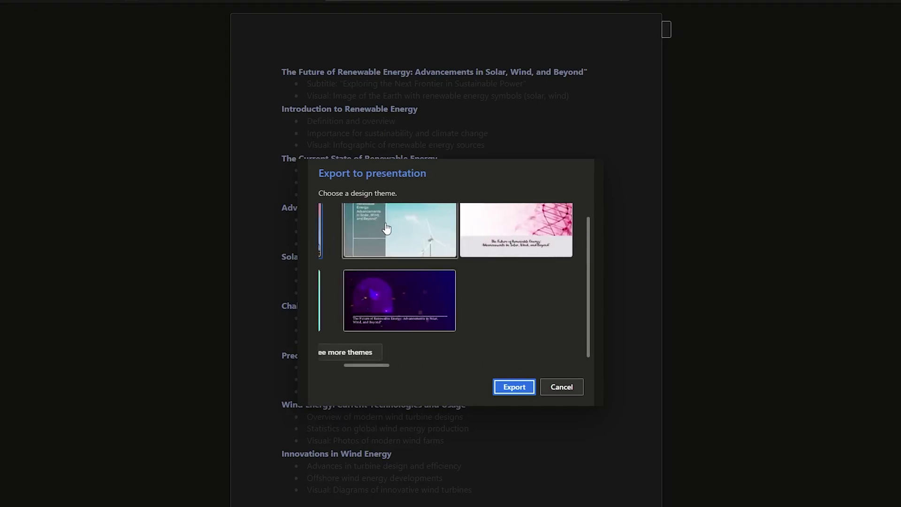
{"action": "scroll", "coordinate": [420, 239], "scroll_direction": "up", "scroll_amount": 1}
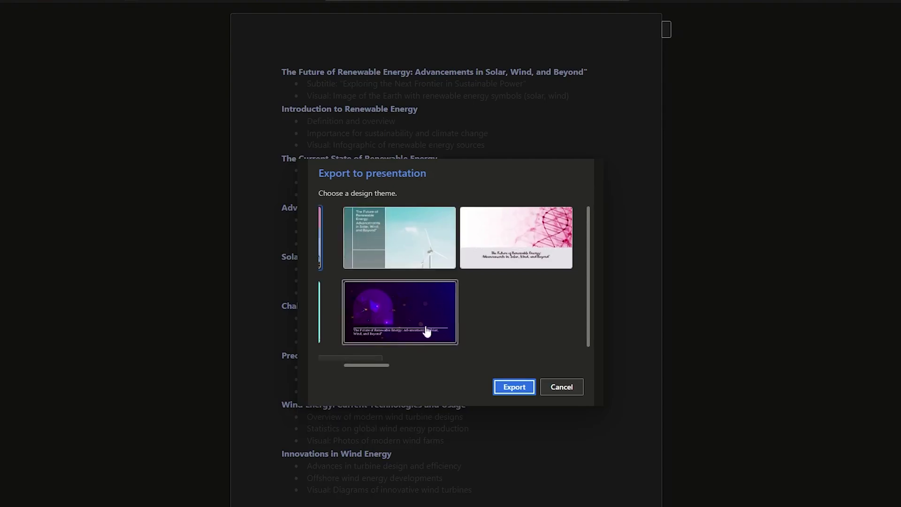
{"action": "left_click_drag", "start_coordinate": [375, 366], "coordinate": [345, 364]}
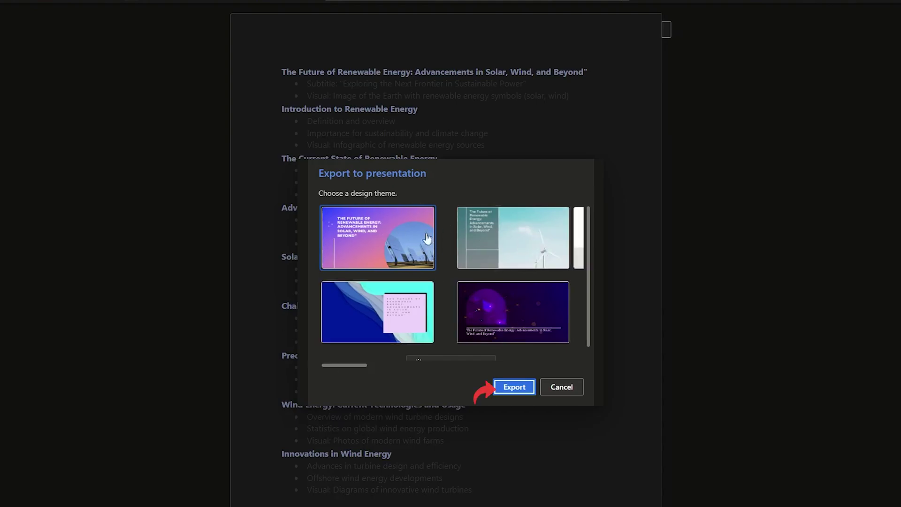
{"action": "left_click", "coordinate": [510, 388]}
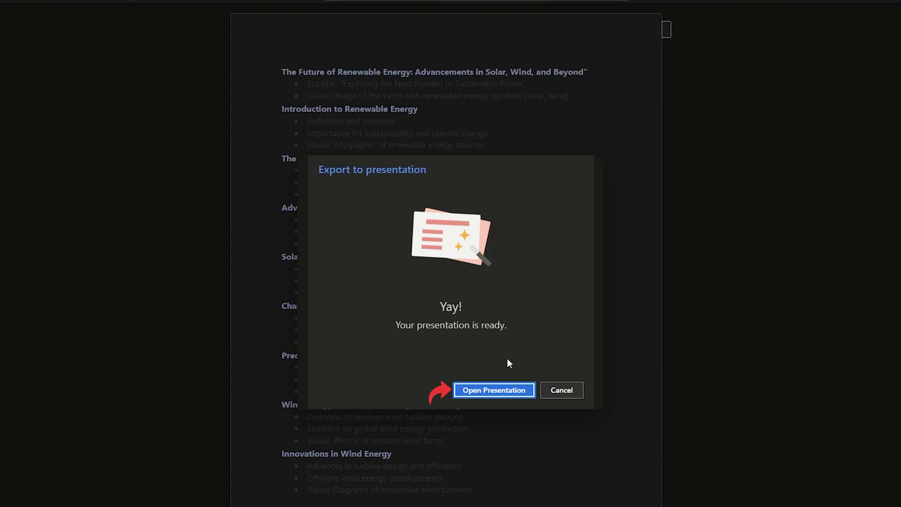
{"action": "left_click", "coordinate": [502, 390]}
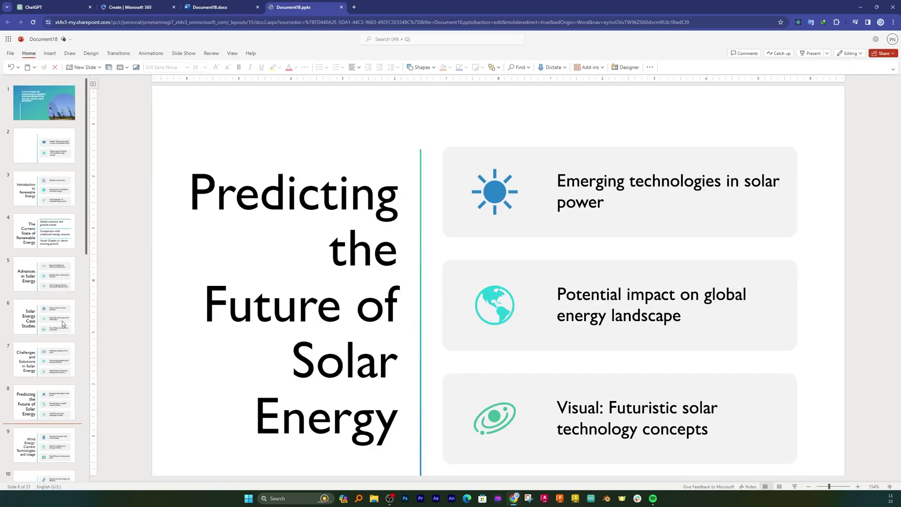
- Review the title, introduction, current-state, solar advances and case-study slides
{"action": "left_click", "coordinate": [55, 94]}
{"action": "left_click", "coordinate": [44, 191]}
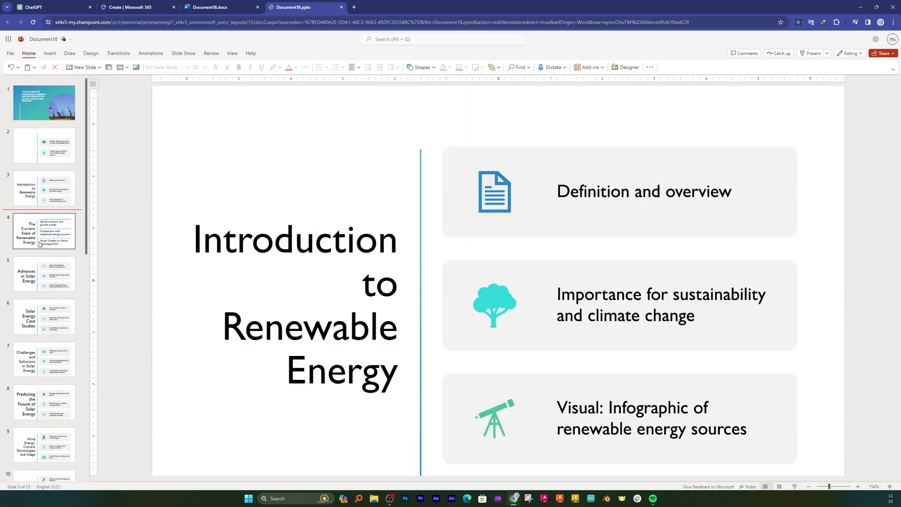
{"action": "left_click", "coordinate": [45, 281]}
{"action": "left_click", "coordinate": [44, 317]}
{"action": "left_click", "coordinate": [47, 228]}
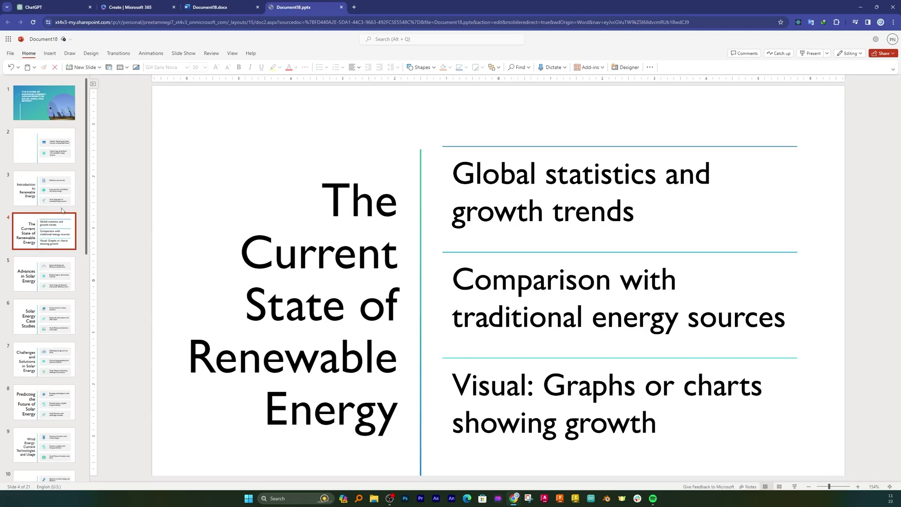
{"action": "left_click", "coordinate": [66, 278]}
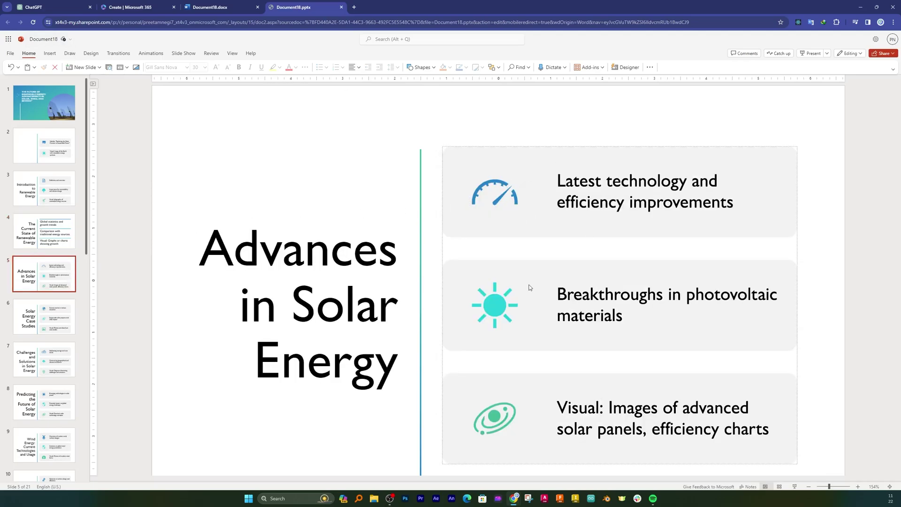
- Go to slide 19, Overcoming Barriers, and open its SmartArt text for editing
{"action": "left_click", "coordinate": [181, 54]}
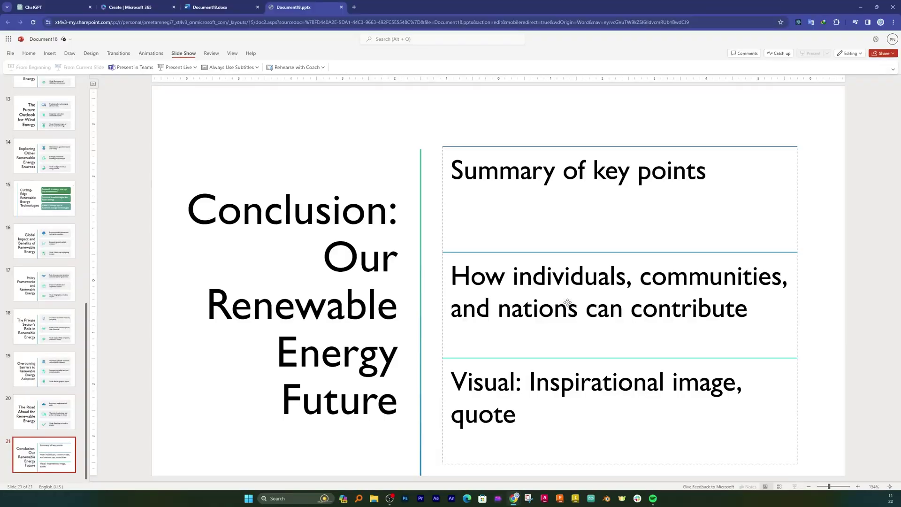
{"action": "left_click", "coordinate": [45, 416]}
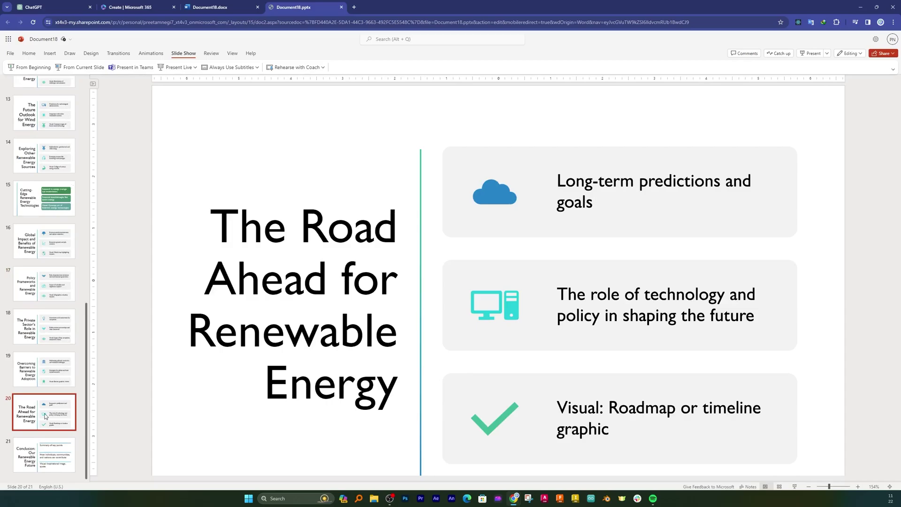
{"action": "left_click", "coordinate": [56, 375]}
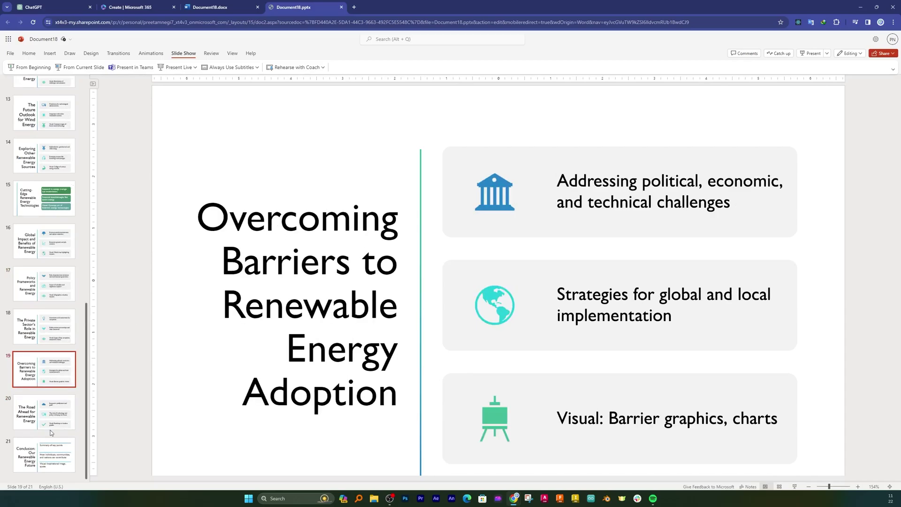
{"action": "left_click", "coordinate": [648, 395]}
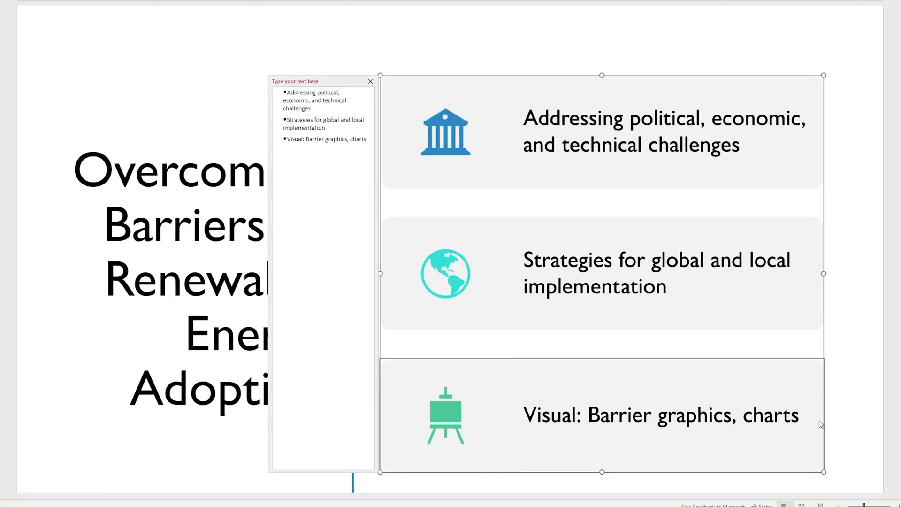
- Remove the 'Visual: Barrier graphics, charts' point from slide 19's diagram and select the empty box
{"action": "left_click_drag", "start_coordinate": [287, 139], "coordinate": [324, 156]}
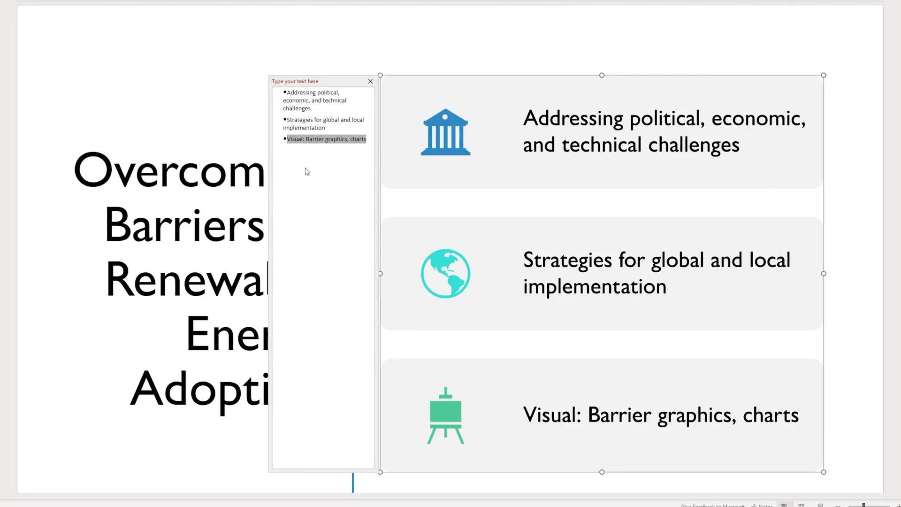
{"action": "key", "text": "Delete"}
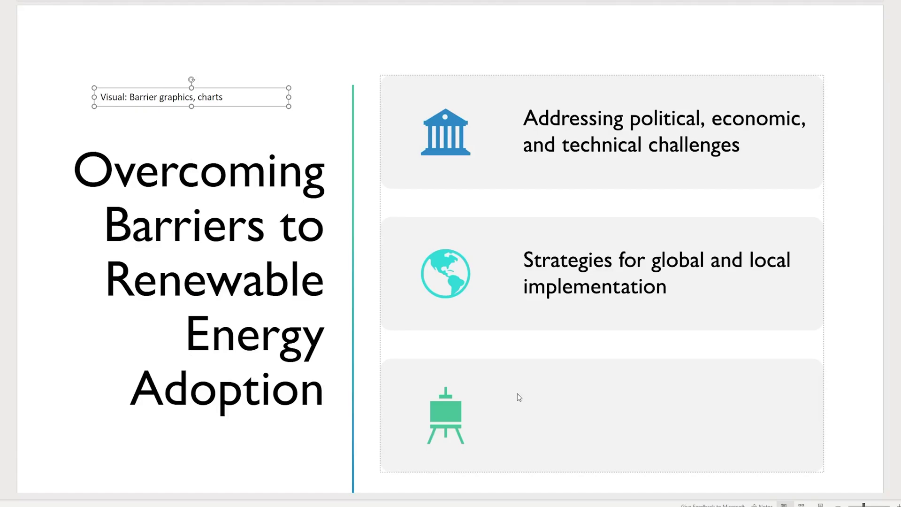
{"action": "left_click", "coordinate": [517, 395]}
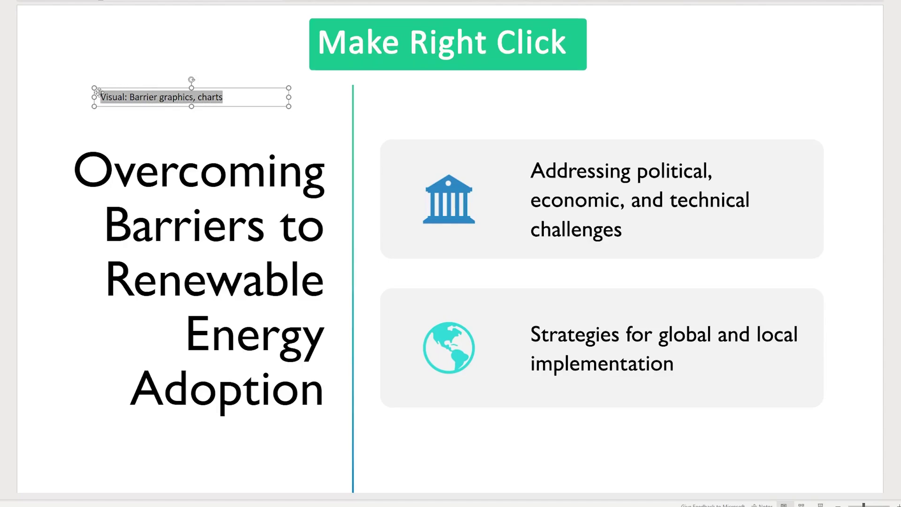
- Search the web for 'Visual: Barrier graphics, charts' and show the Media image results
{"action": "right_click", "coordinate": [115, 99]}
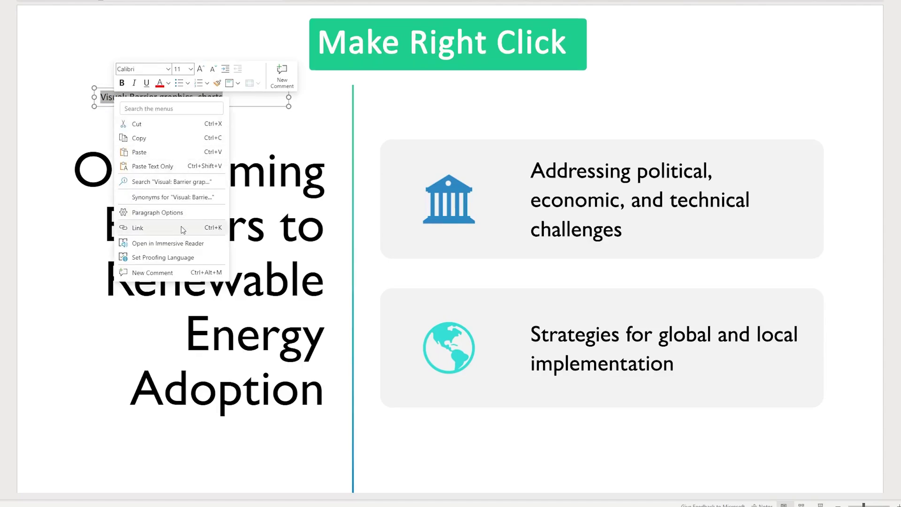
{"action": "left_click", "coordinate": [173, 182]}
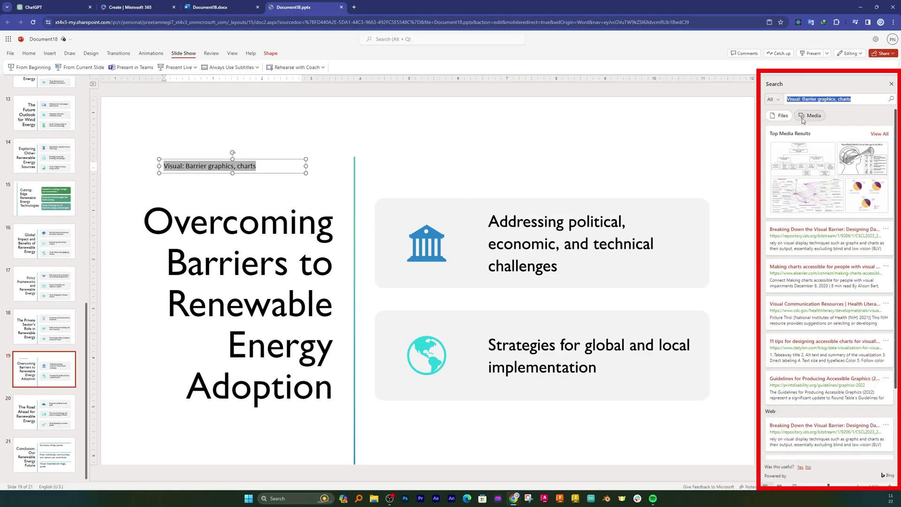
{"action": "left_click", "coordinate": [803, 120]}
{"action": "scroll", "coordinate": [829, 282], "scroll_direction": "down", "scroll_amount": 5}
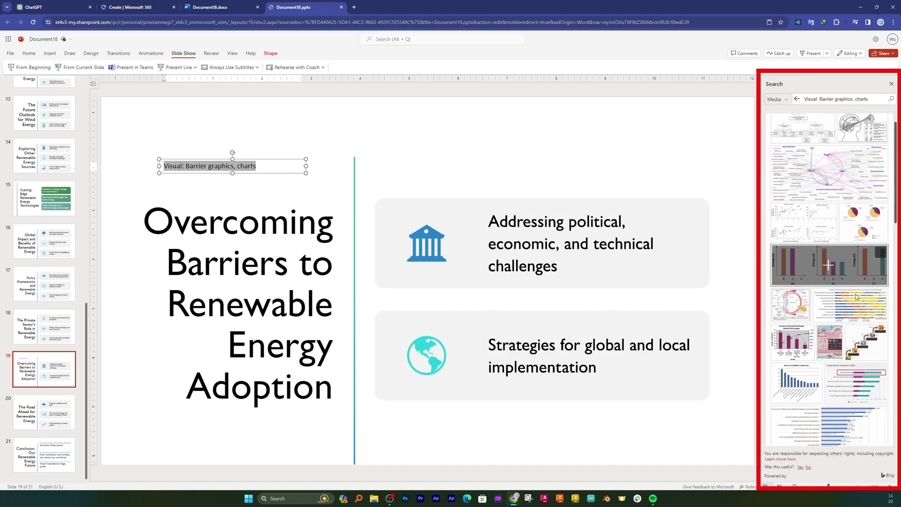
{"action": "left_click", "coordinate": [44, 241]}
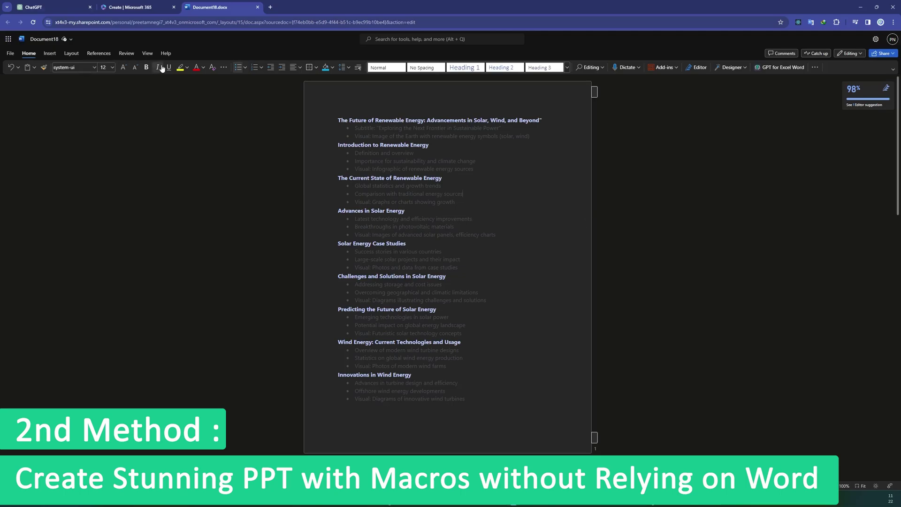
- Ask ChatGPT to write a PowerPoint macro for the same renewable-energy content
{"action": "left_click", "coordinate": [72, 8]}
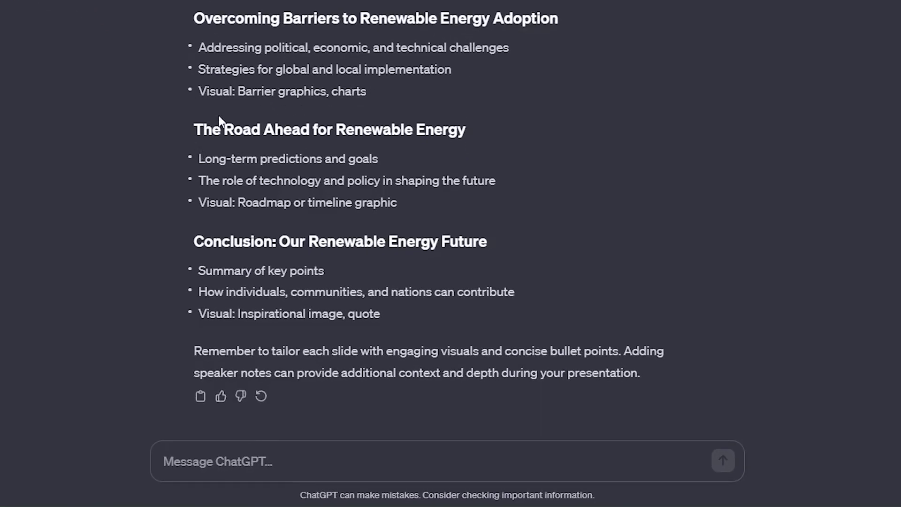
{"action": "type", "text": "Write a macro"}
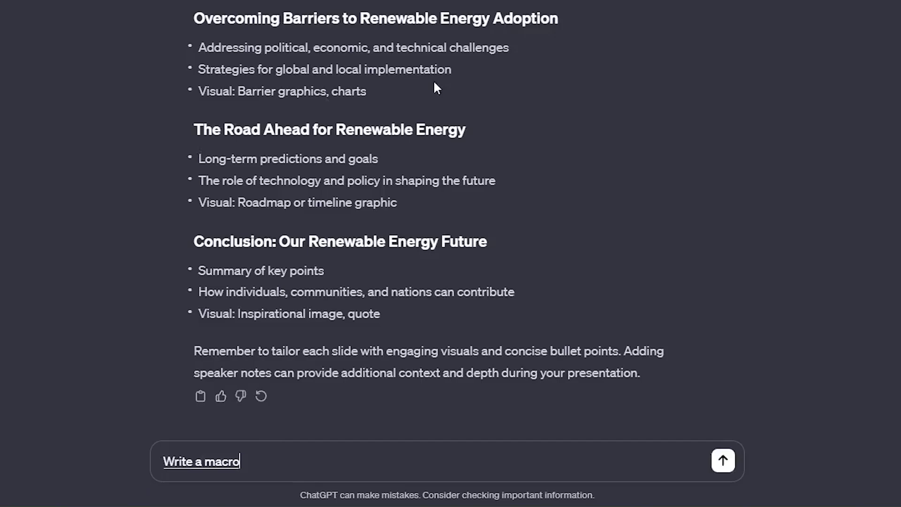
{"action": "type", "text": " for powerpoint presentation for the same content"}
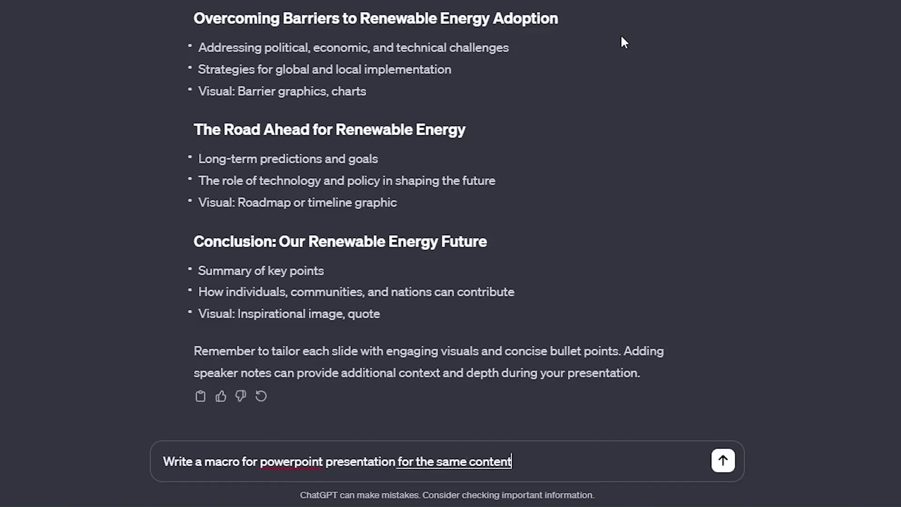
{"action": "key", "text": "Return"}
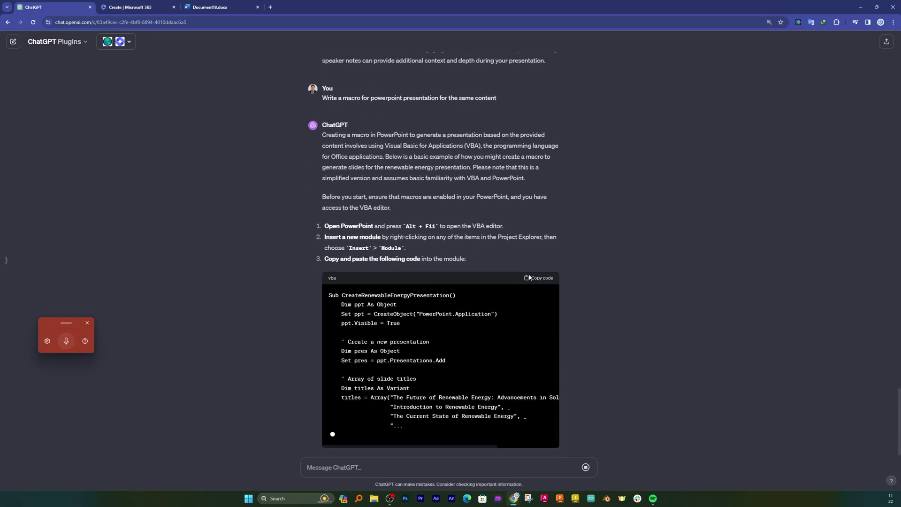
- Close the leftover Document18.docx tab and copy the entire VBA macro from ChatGPT's code block
{"action": "left_click", "coordinate": [258, 7]}
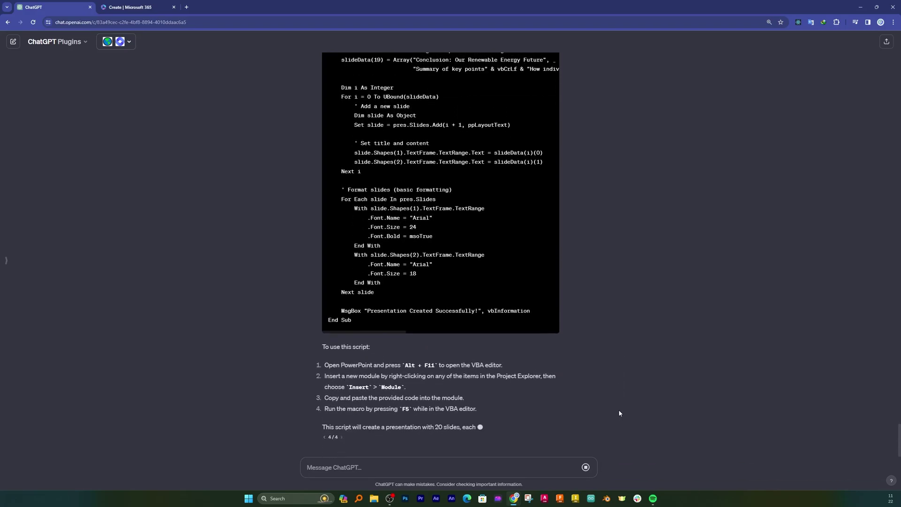
{"action": "scroll", "coordinate": [483, 230], "scroll_direction": "up", "scroll_amount": 15}
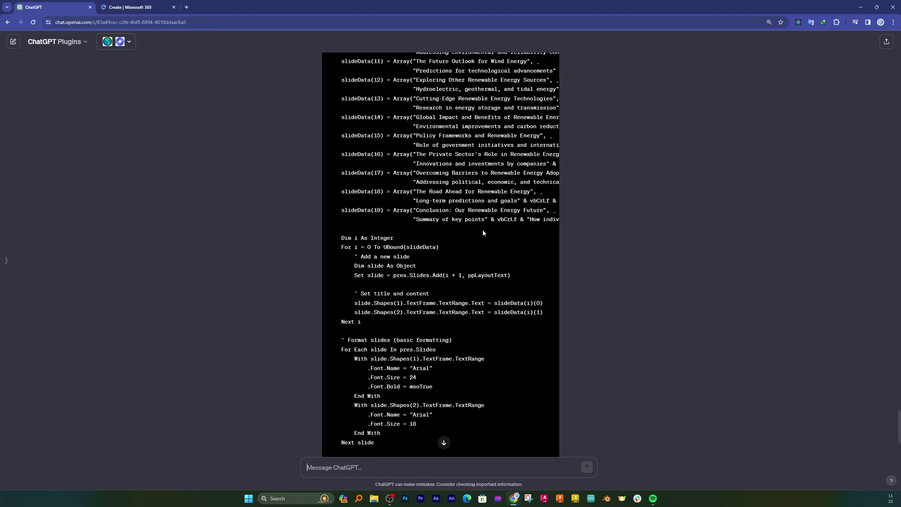
{"action": "scroll", "coordinate": [507, 141], "scroll_direction": "down", "scroll_amount": 5}
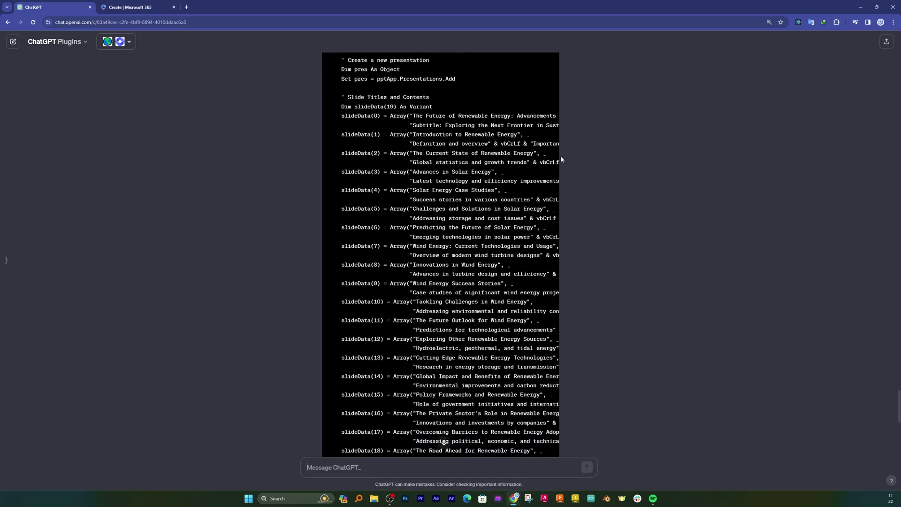
{"action": "scroll", "coordinate": [476, 194], "scroll_direction": "up", "scroll_amount": 5}
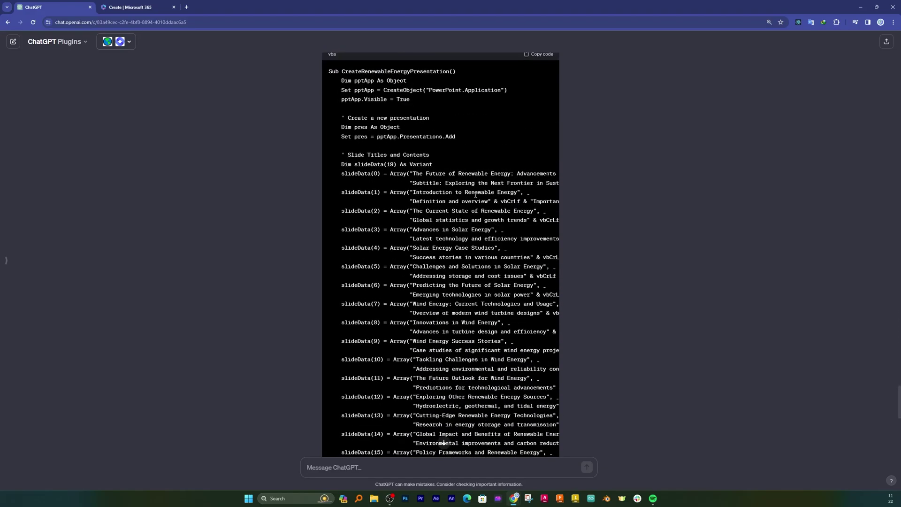
{"action": "left_click", "coordinate": [535, 57]}
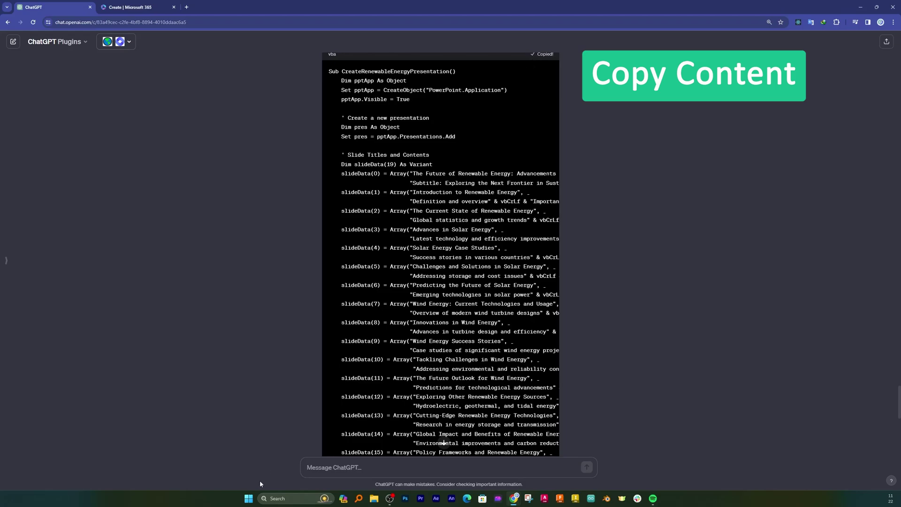
- Launch PowerPoint from the Start menu search and create a blank presentation
{"action": "left_click", "coordinate": [249, 500]}
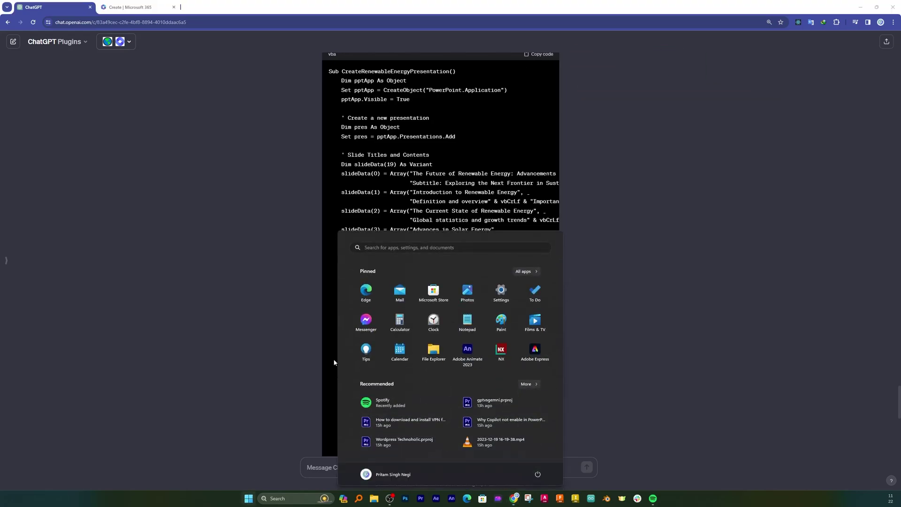
{"action": "type", "text": "pow"}
{"action": "left_click", "coordinate": [356, 336]}
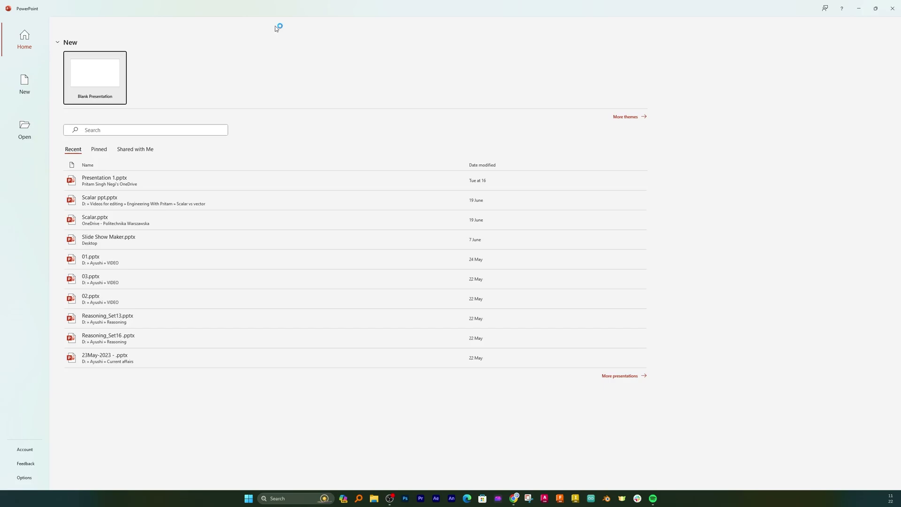
{"action": "left_click", "coordinate": [85, 81]}
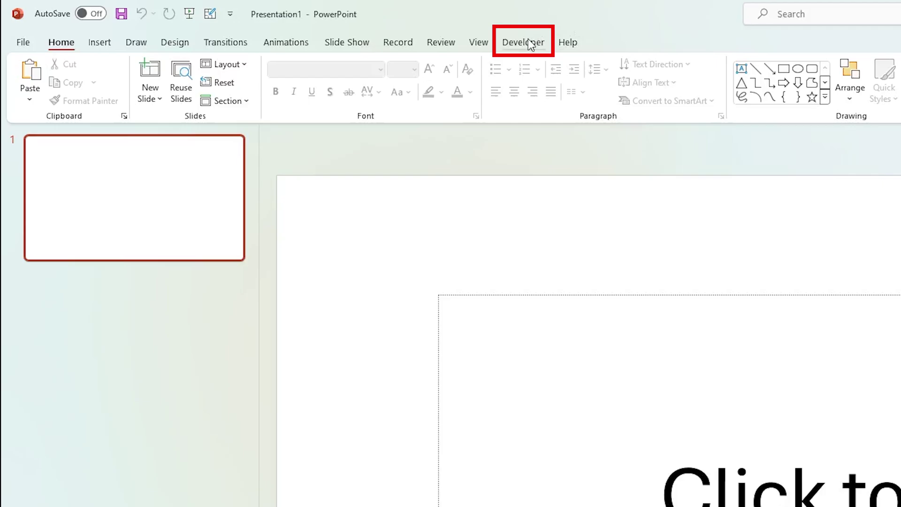
- Turn on the Developer ribbon tab in PowerPoint Options' Customize Ribbon settings
{"action": "left_click", "coordinate": [529, 42]}
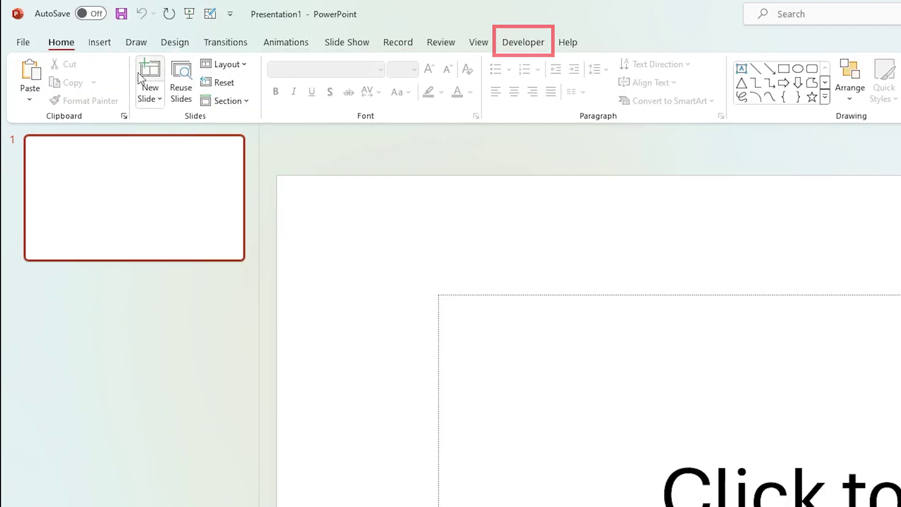
{"action": "left_click", "coordinate": [25, 46]}
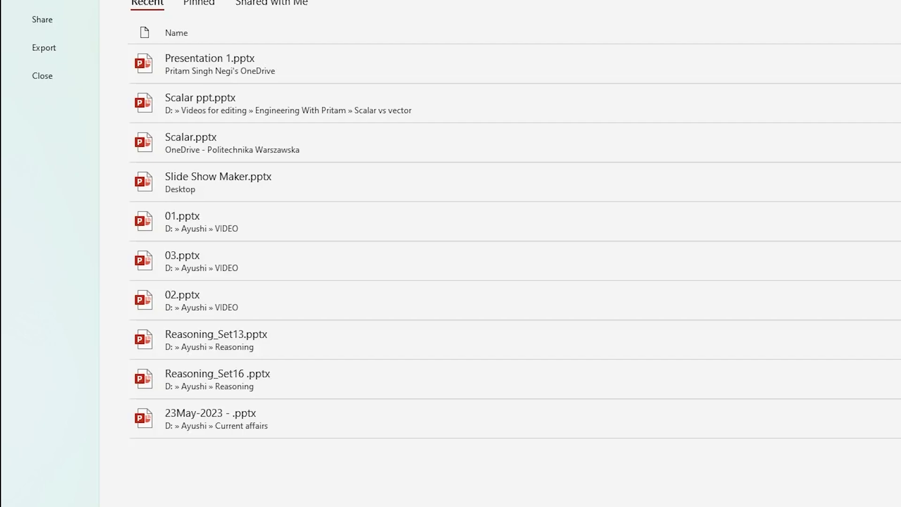
{"action": "left_click", "coordinate": [42, 452]}
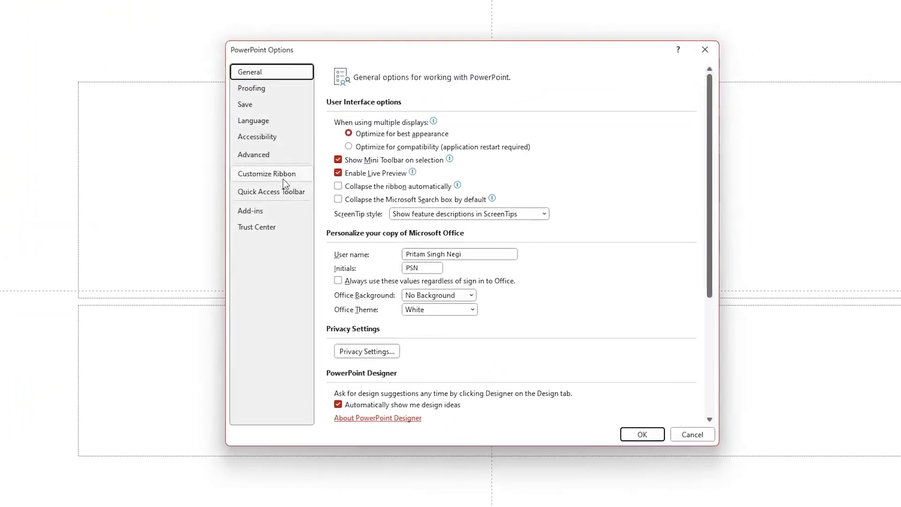
{"action": "left_click", "coordinate": [283, 179]}
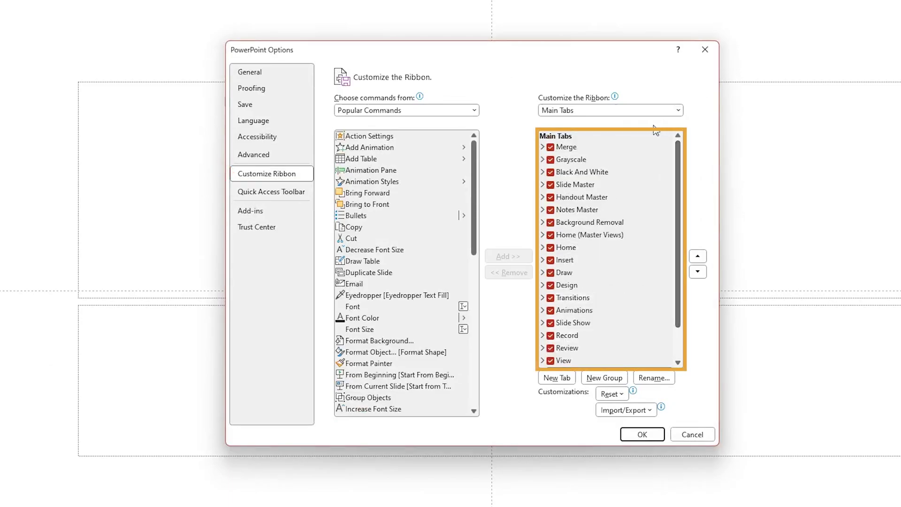
{"action": "scroll", "coordinate": [595, 312], "scroll_direction": "down", "scroll_amount": 1}
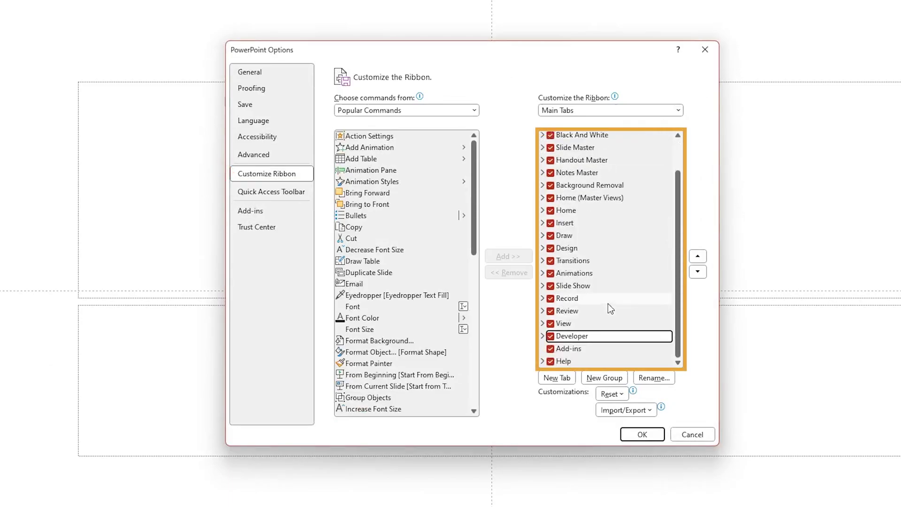
{"action": "left_click", "coordinate": [551, 336]}
{"action": "left_click", "coordinate": [550, 337]}
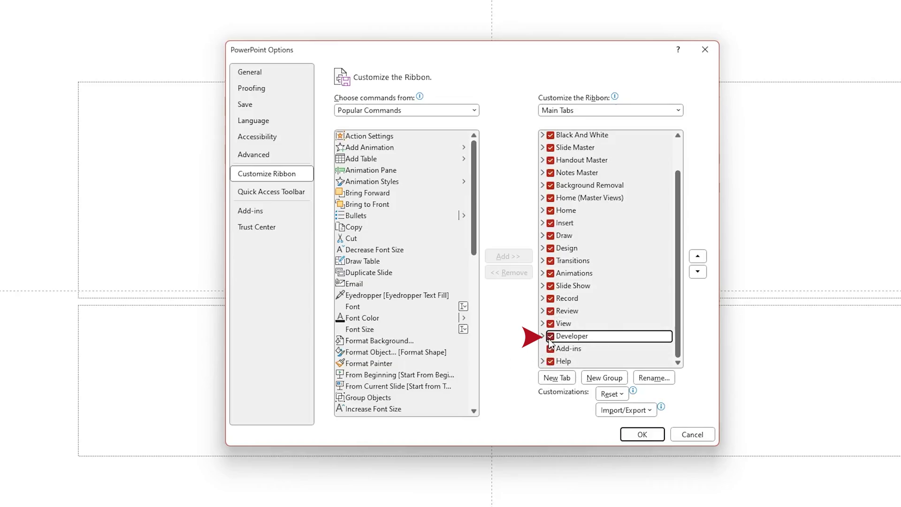
{"action": "left_click", "coordinate": [641, 434]}
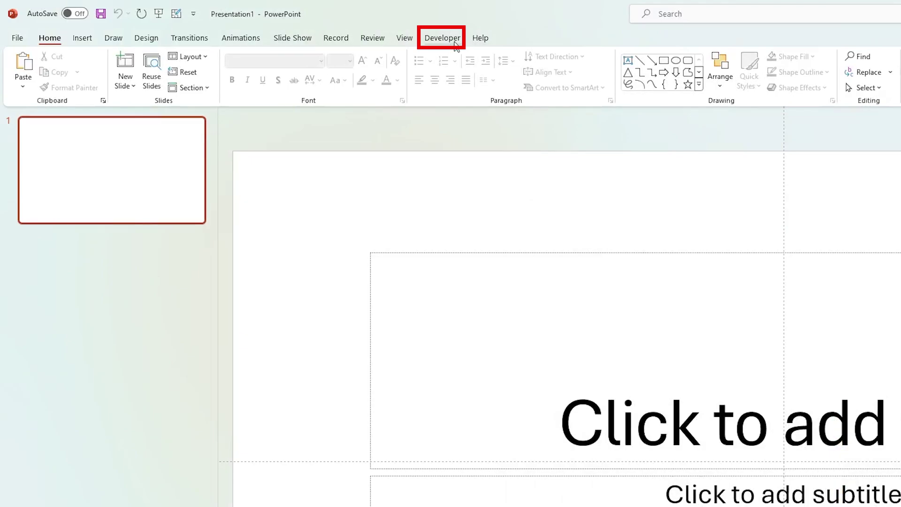
- Create a macro named Creator and paste the copied VBA code over its empty stub
{"action": "left_click", "coordinate": [443, 39]}
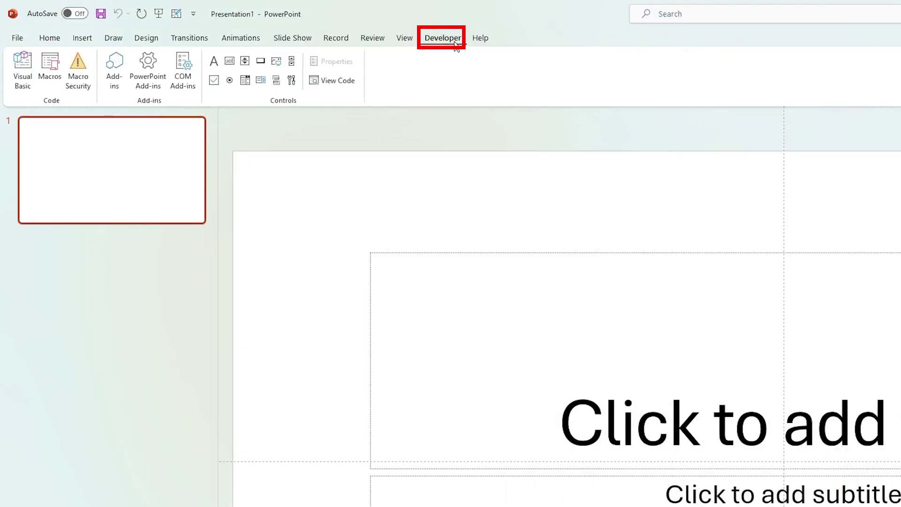
{"action": "left_click", "coordinate": [50, 79]}
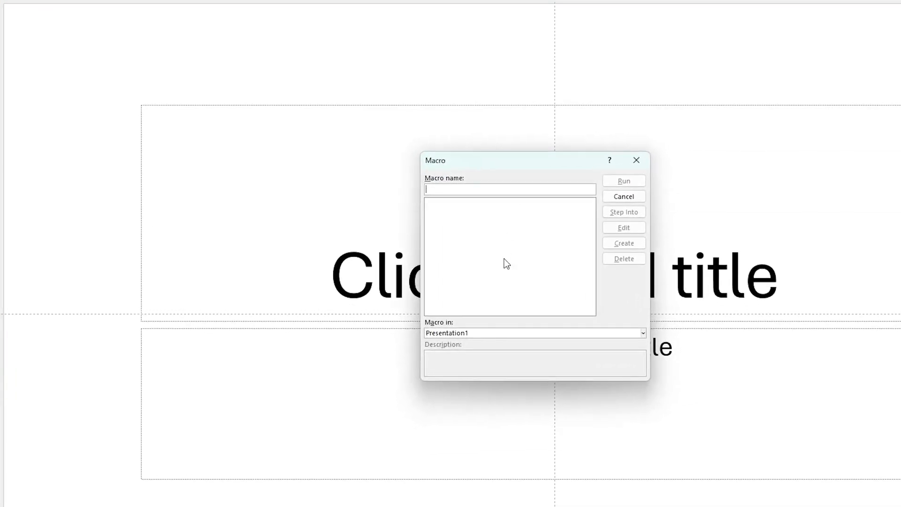
{"action": "type", "text": "Creator"}
{"action": "left_click", "coordinate": [624, 243]}
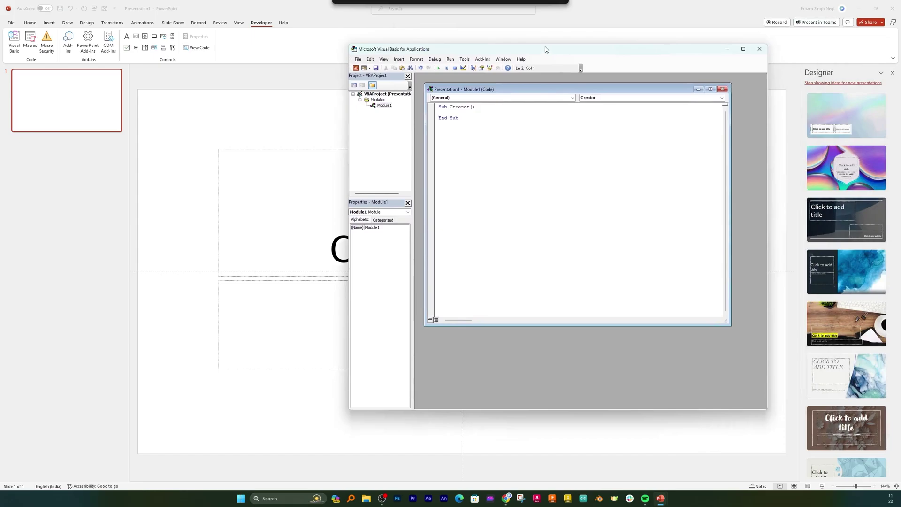
{"action": "left_click_drag", "start_coordinate": [482, 121], "coordinate": [434, 108]}
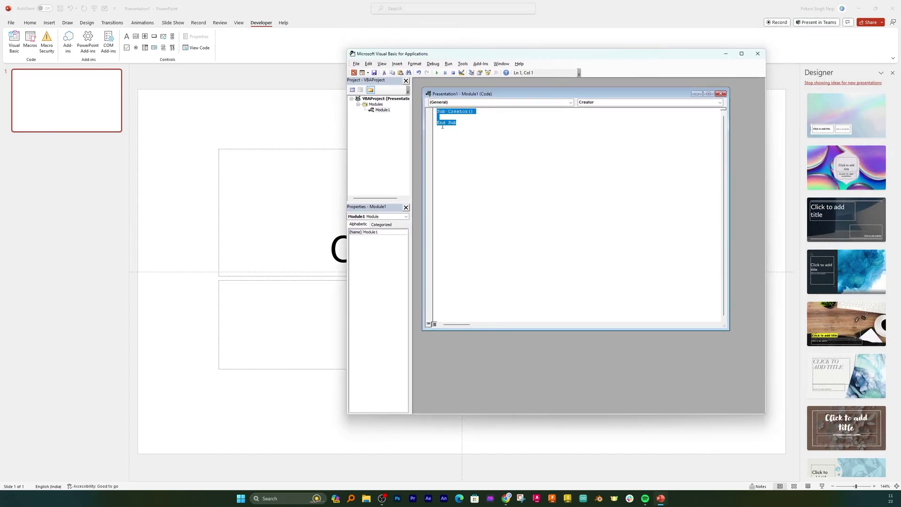
{"action": "key", "text": "ctrl+v"}
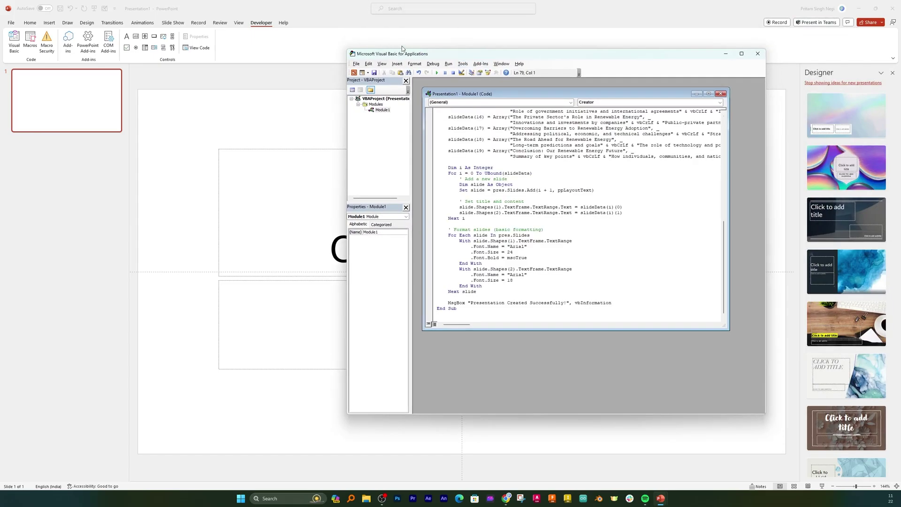
- Save the presentation to the Desktop as Climate.pptx, accepting the macro-free save warning
{"action": "left_click", "coordinate": [374, 73]}
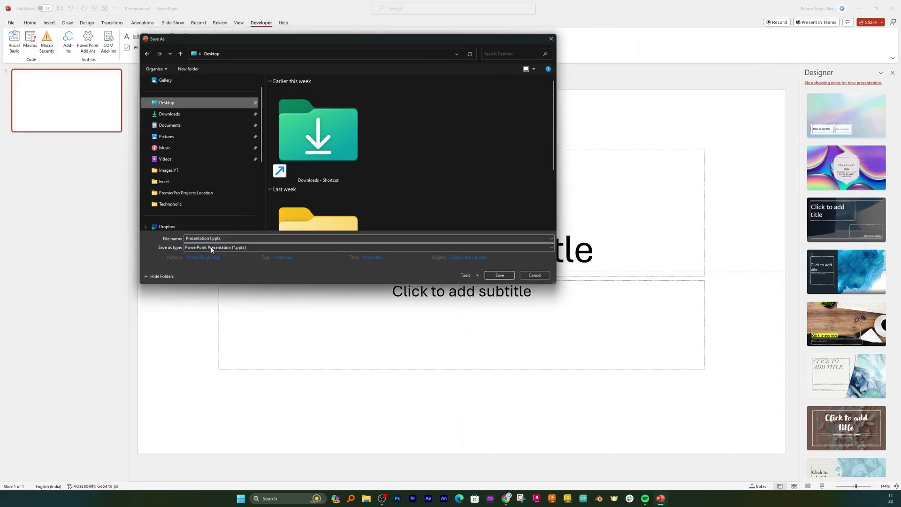
{"action": "left_click", "coordinate": [225, 239]}
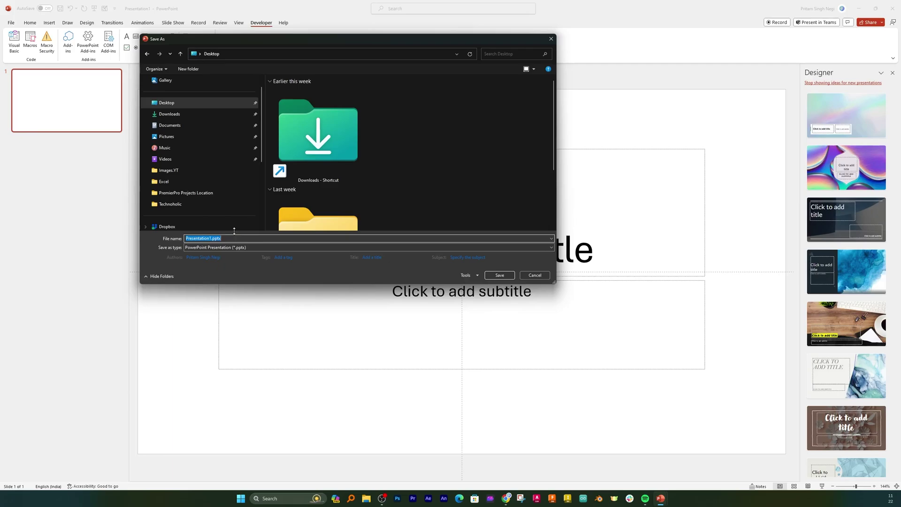
{"action": "key", "text": "BackSpace"}
{"action": "key", "text": "Caps_Lock"}
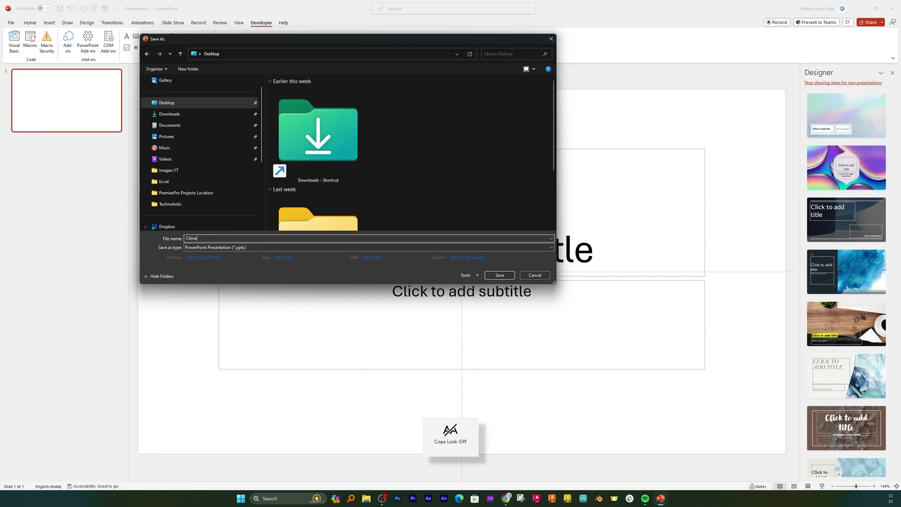
{"action": "key", "text": "Return"}
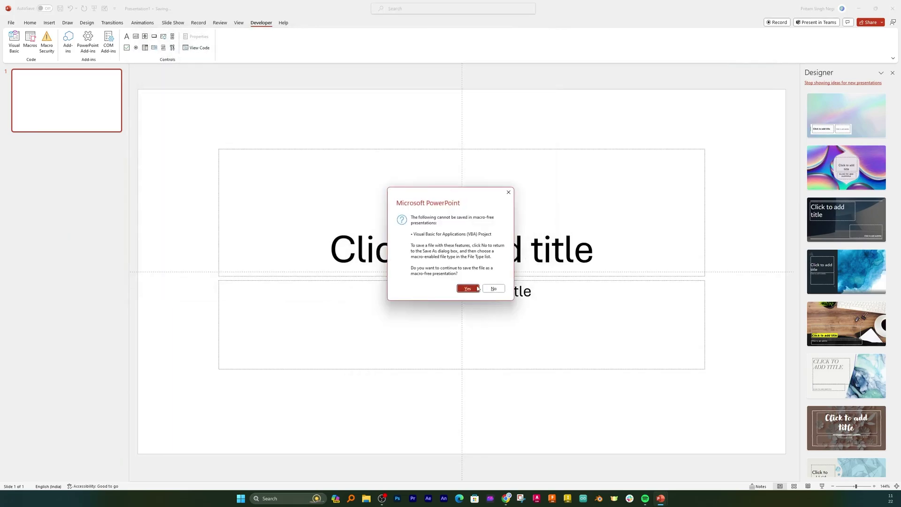
{"action": "left_click", "coordinate": [467, 288]}
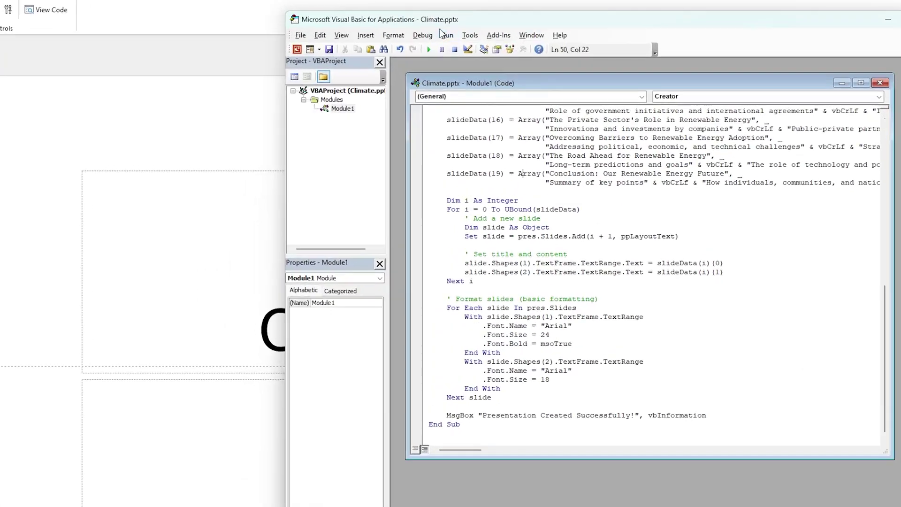
- Run the Creator macro to build the 20 slides, then dismiss the message and close the VBA editor
{"action": "left_click", "coordinate": [447, 36]}
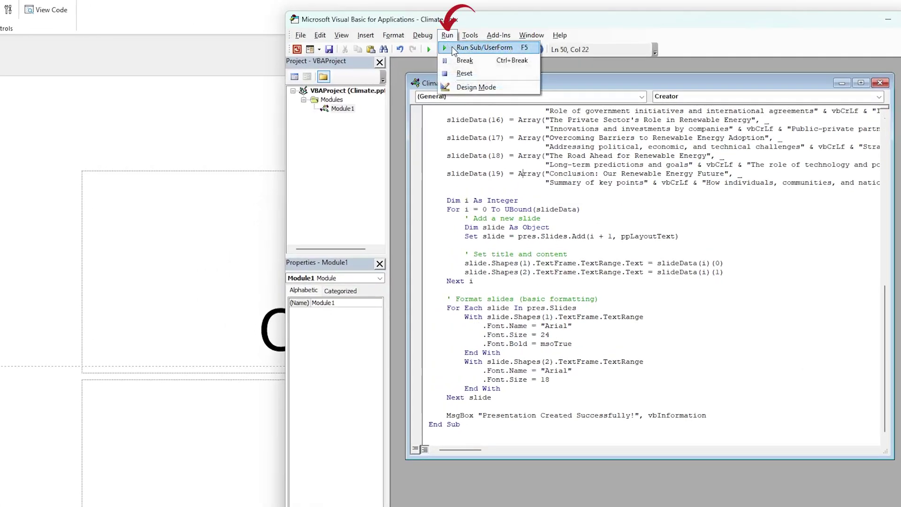
{"action": "left_click", "coordinate": [452, 47]}
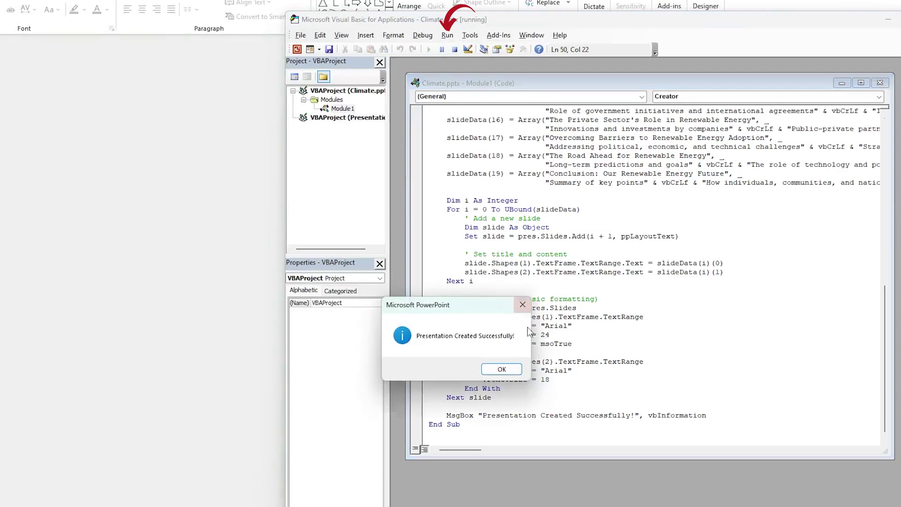
{"action": "left_click", "coordinate": [502, 369]}
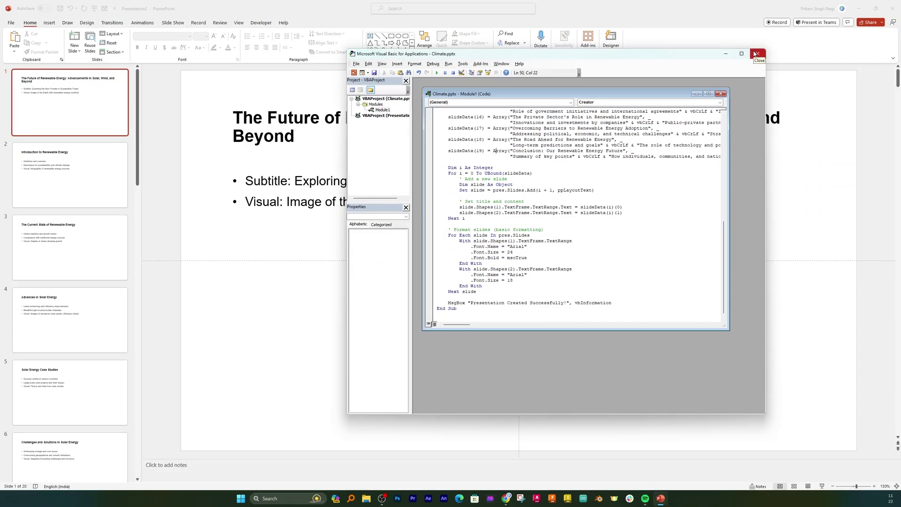
{"action": "left_click", "coordinate": [755, 53]}
- Review slides 2–7 of the generated deck, then return to slide 1 and show Designer suggestions
{"action": "scroll", "coordinate": [110, 174], "scroll_direction": "down", "scroll_amount": 3}
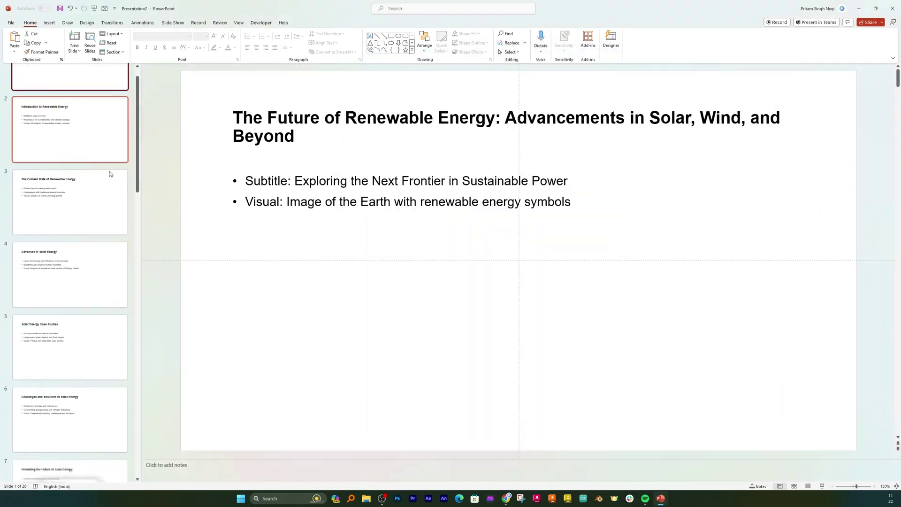
{"action": "right_click", "coordinate": [84, 270]}
{"action": "key", "text": "Escape"}
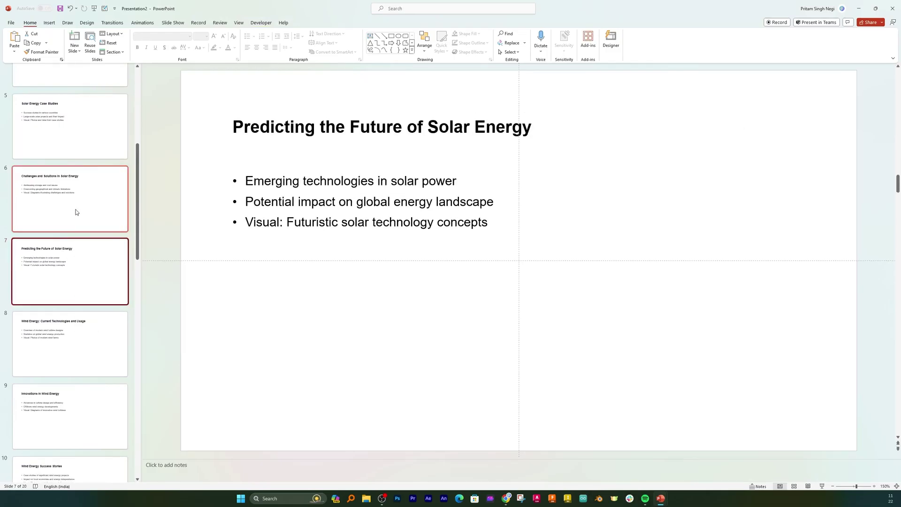
{"action": "left_click", "coordinate": [74, 211]}
{"action": "scroll", "coordinate": [77, 207], "scroll_direction": "up", "scroll_amount": 5}
{"action": "left_click", "coordinate": [75, 181]}
{"action": "left_click", "coordinate": [72, 277]}
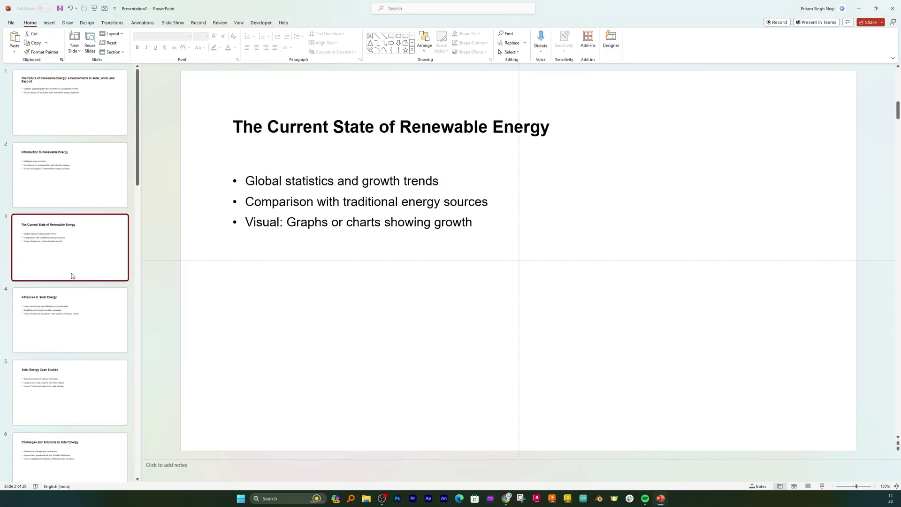
{"action": "left_click", "coordinate": [75, 342]}
{"action": "scroll", "coordinate": [77, 325], "scroll_direction": "down", "scroll_amount": 10}
{"action": "key", "text": "Home"}
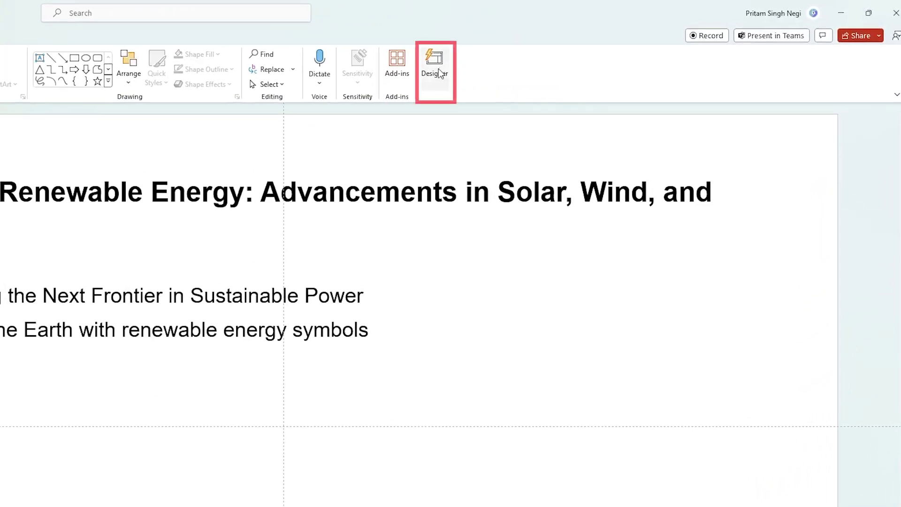
{"action": "left_click", "coordinate": [435, 70]}
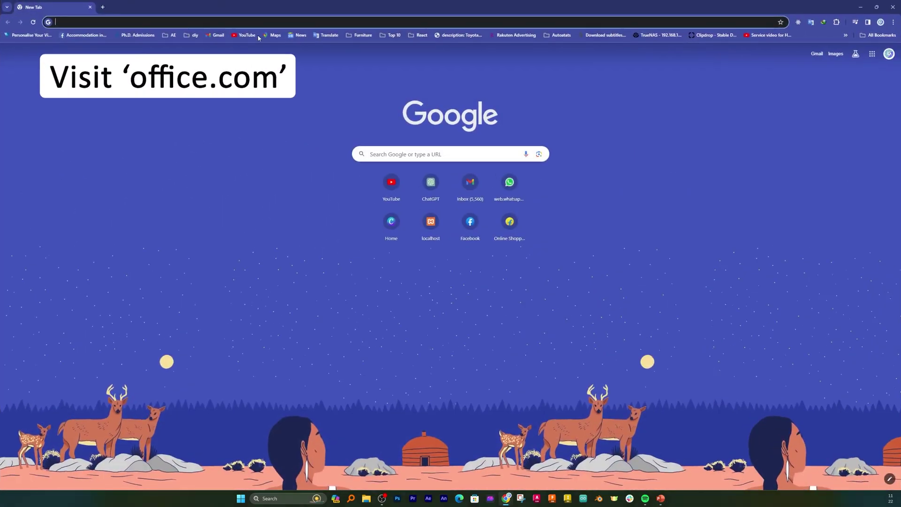
{"action": "type", "text": "office.com"}
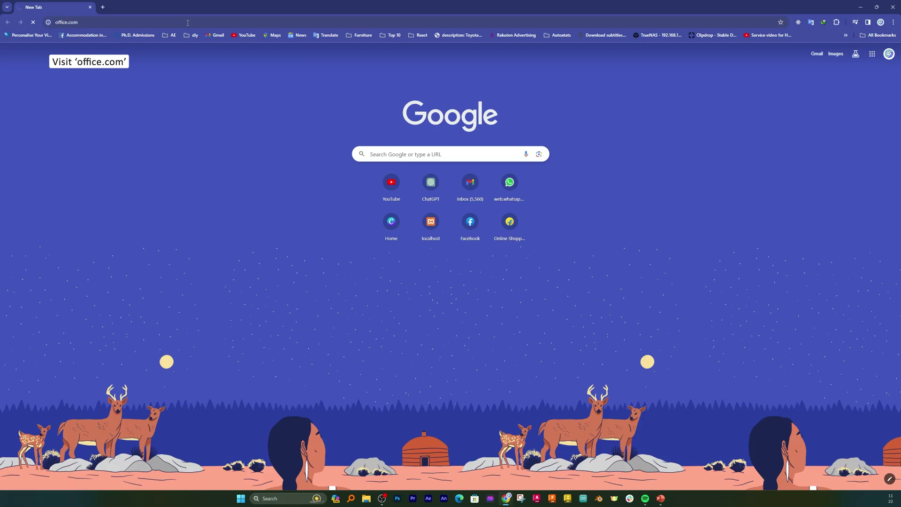
{"action": "key", "text": "Return"}
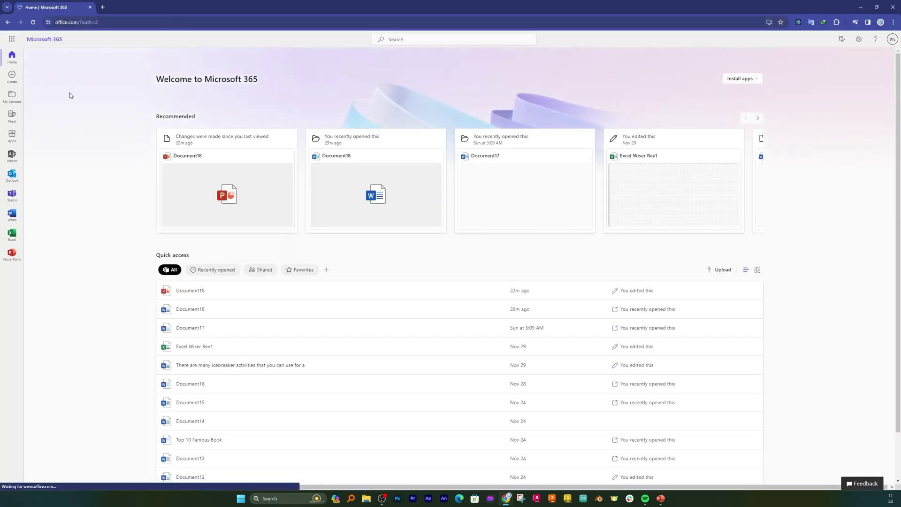
{"action": "left_click", "coordinate": [11, 254]}
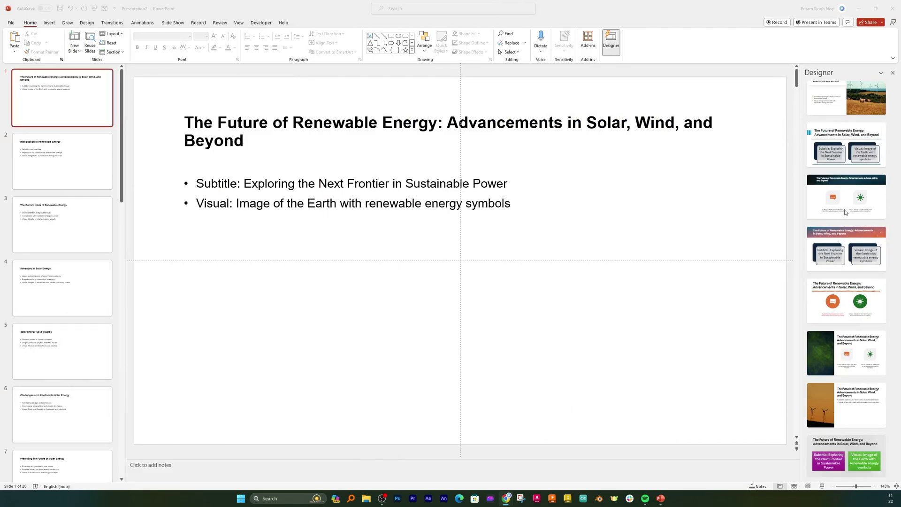
- Give slide 1 the wind-turbine photo design and slide 2 the dark header with three icons
{"action": "left_click", "coordinate": [866, 104]}
{"action": "left_click", "coordinate": [838, 103]}
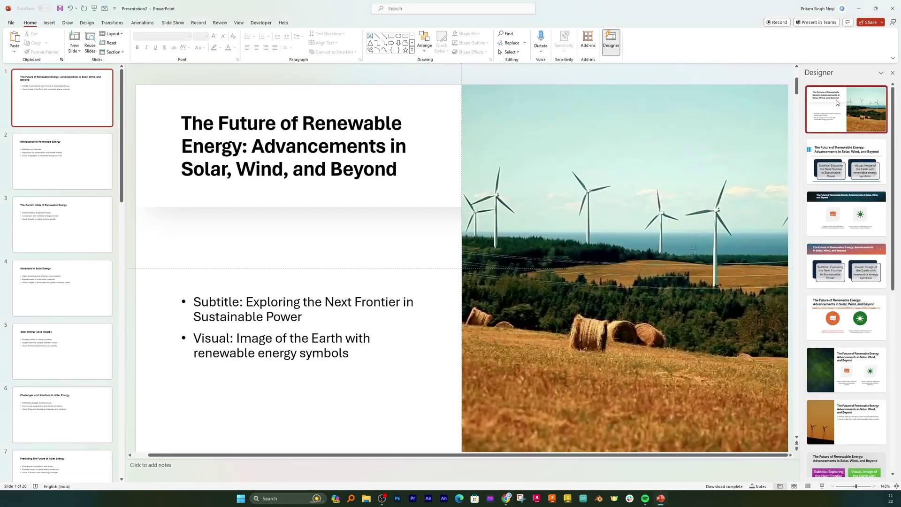
{"action": "left_click", "coordinate": [104, 177]}
{"action": "left_click", "coordinate": [841, 161]}
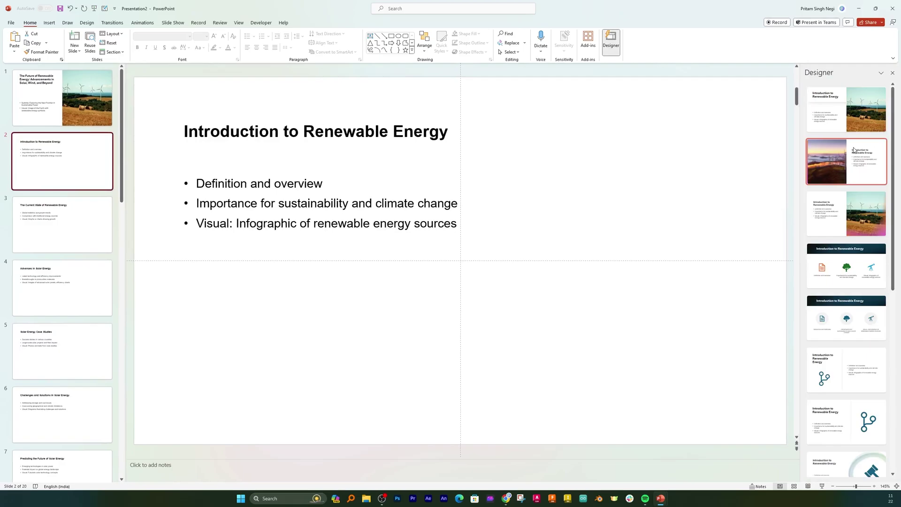
{"action": "left_click", "coordinate": [849, 259]}
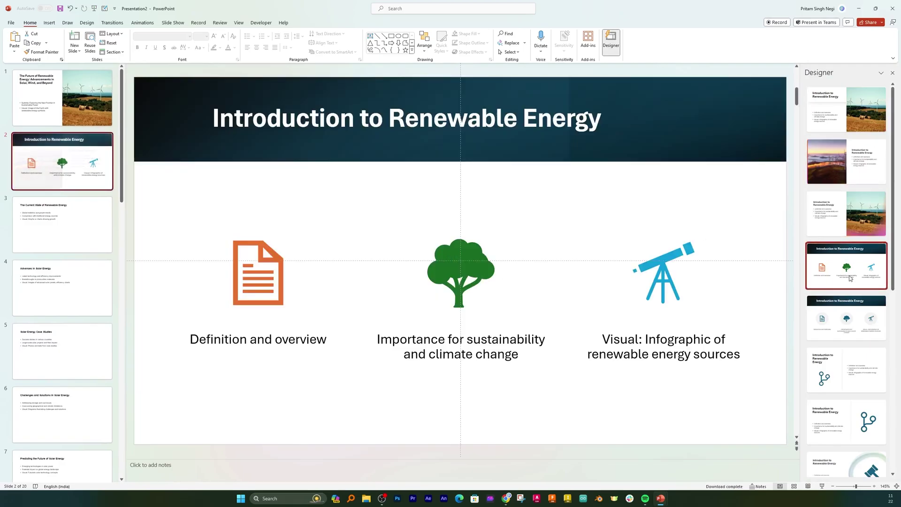
- Apply Designer layouts to slides 3–5, including the chart-image and photo-on-the-left designs
{"action": "left_click", "coordinate": [61, 237]}
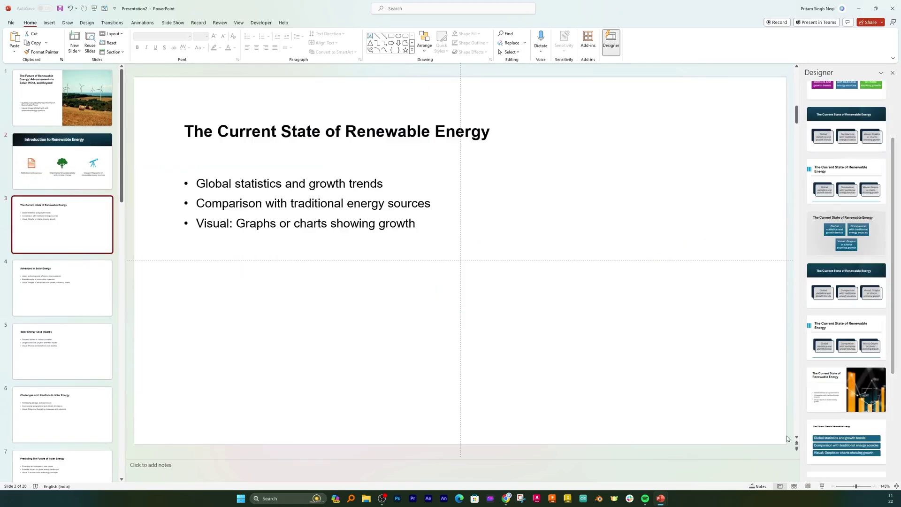
{"action": "left_click", "coordinate": [861, 390]}
{"action": "scroll", "coordinate": [658, 236], "scroll_direction": "down", "scroll_amount": 1}
{"action": "left_click", "coordinate": [861, 388]}
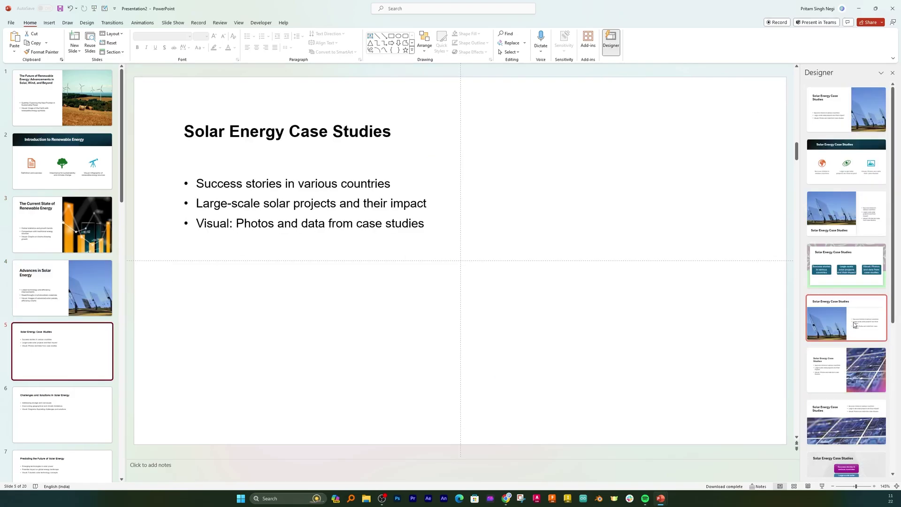
{"action": "left_click", "coordinate": [854, 324]}
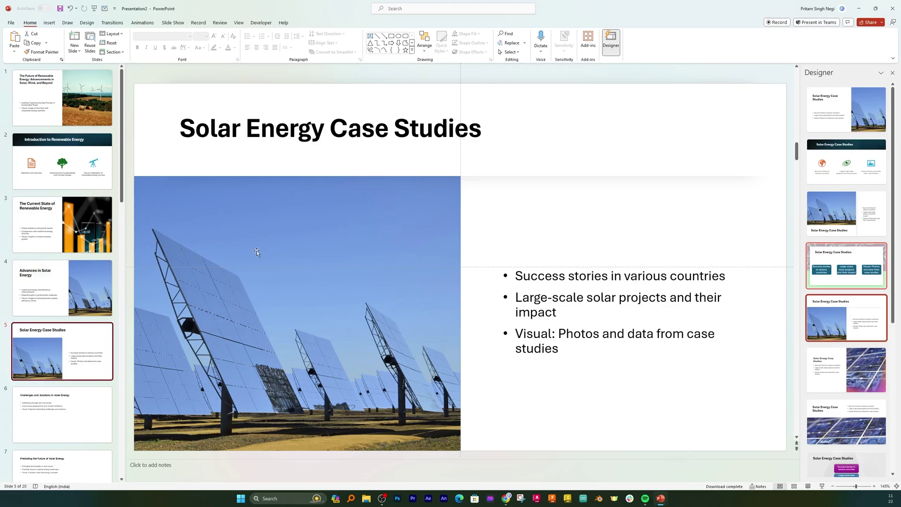
- Step back through slides 4 and 3 to slide 2 to review the new layouts
{"action": "scroll", "coordinate": [874, 416], "scroll_direction": "down", "scroll_amount": 3}
{"action": "scroll", "coordinate": [874, 416], "scroll_direction": "down", "scroll_amount": 3}
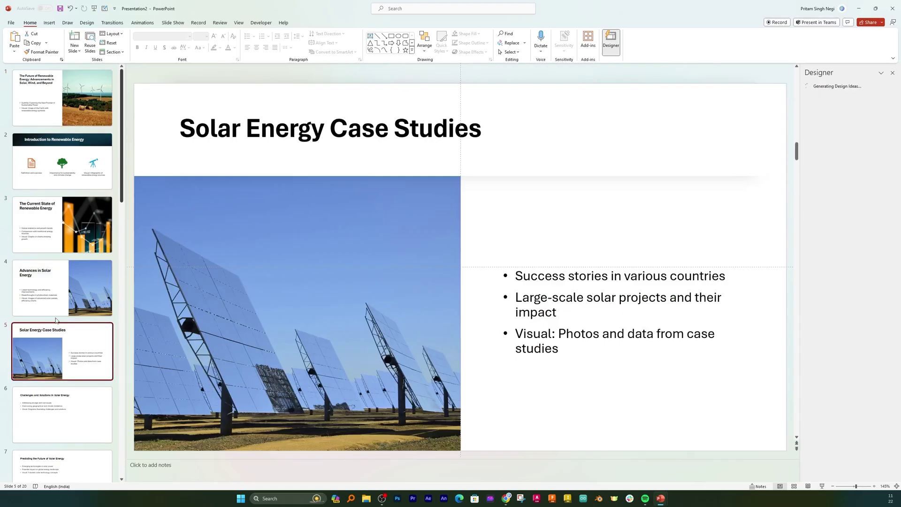
{"action": "left_click", "coordinate": [61, 282]}
{"action": "left_click", "coordinate": [54, 227]}
{"action": "left_click", "coordinate": [47, 187]}
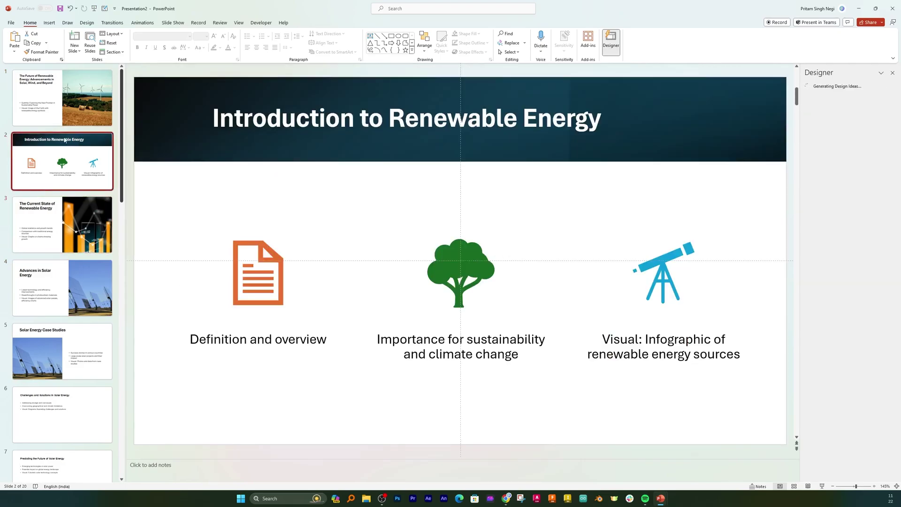